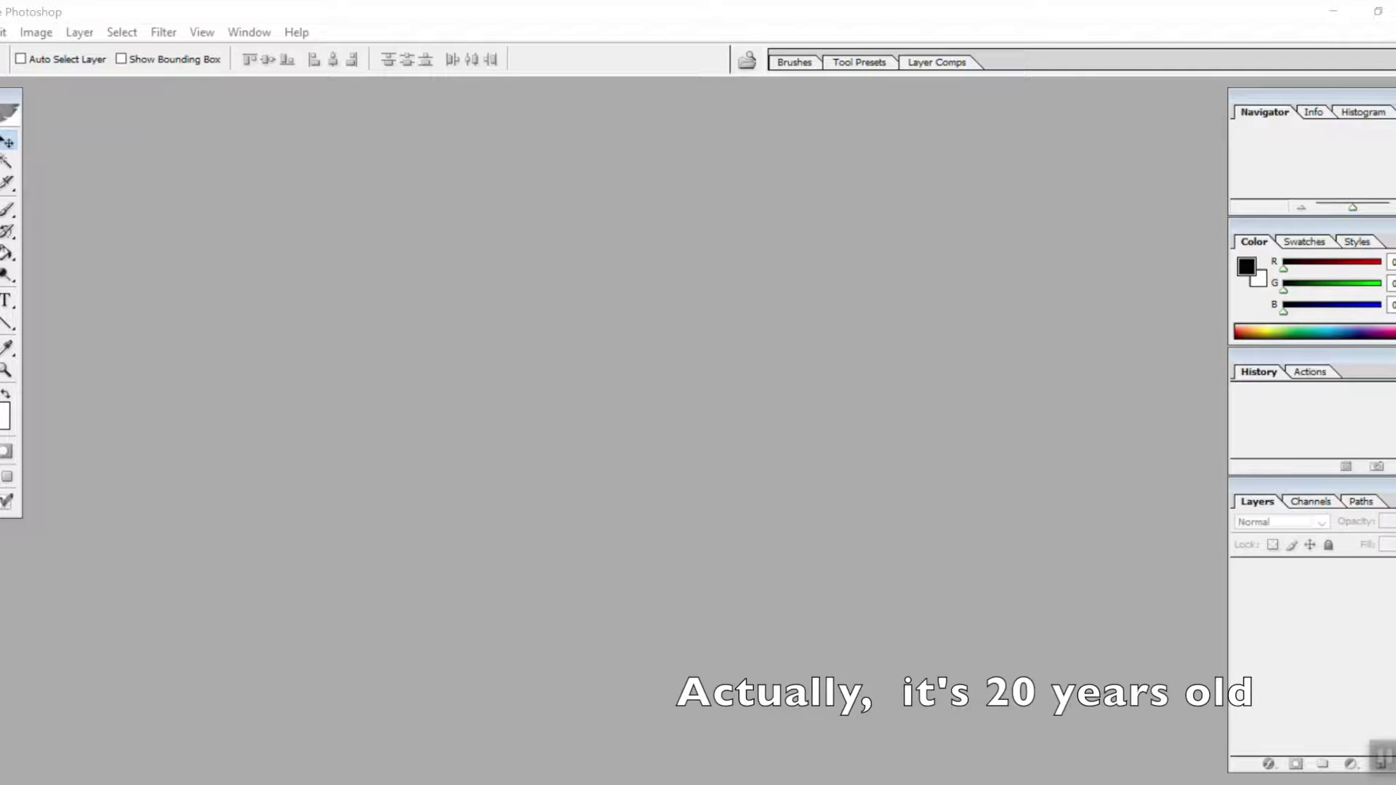
Step: Create a white 11 × 8.5 in, 72 pixels/inch document named tree project
key("alt+f")
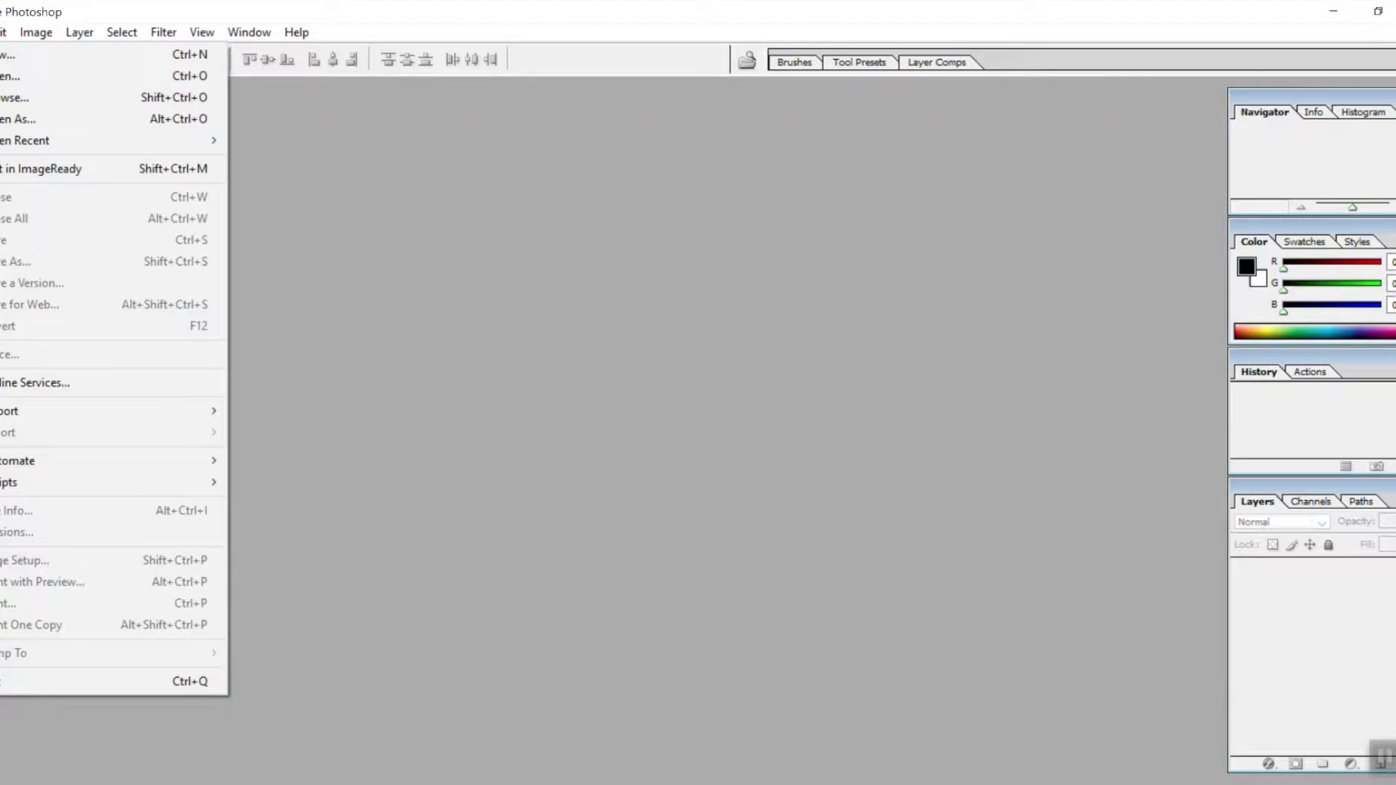
key("Return")
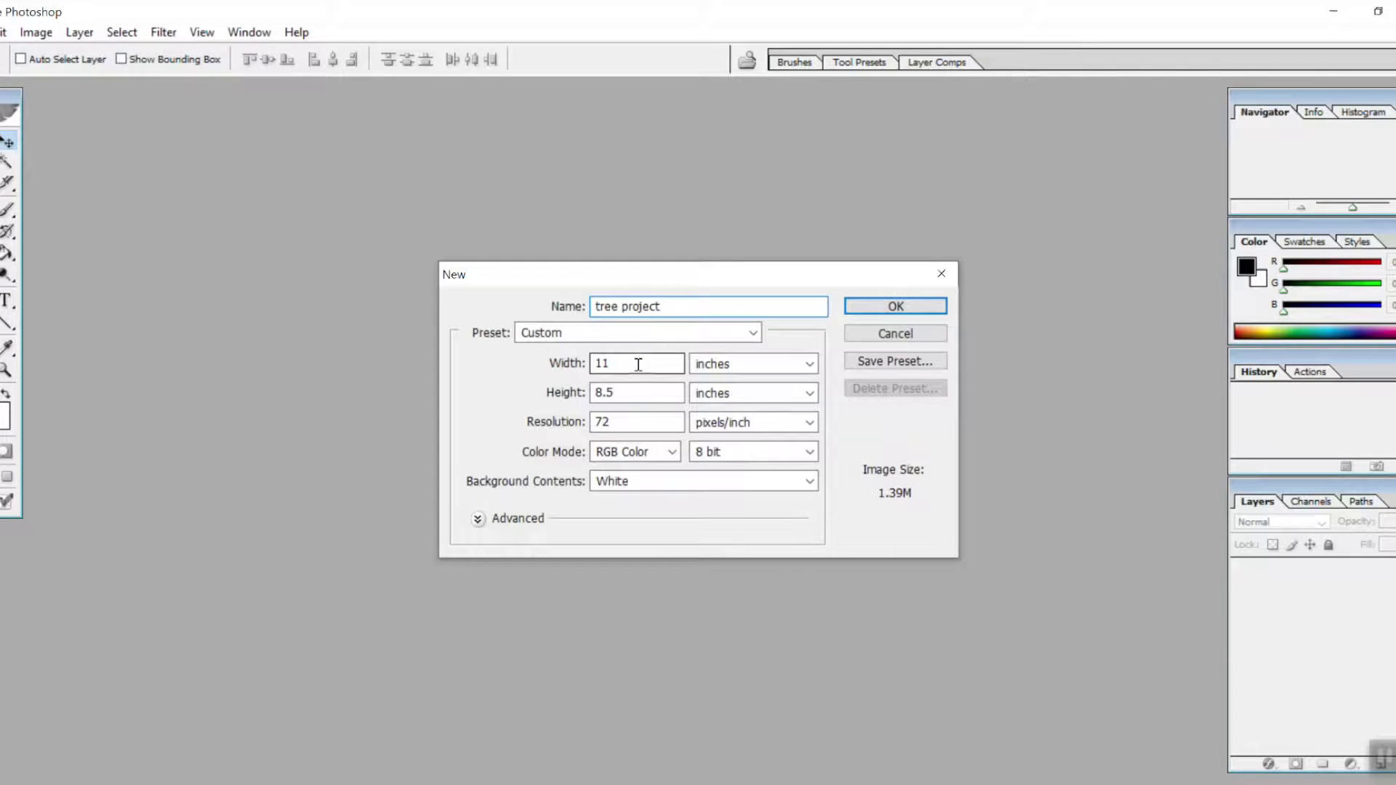
double_click(609, 394)
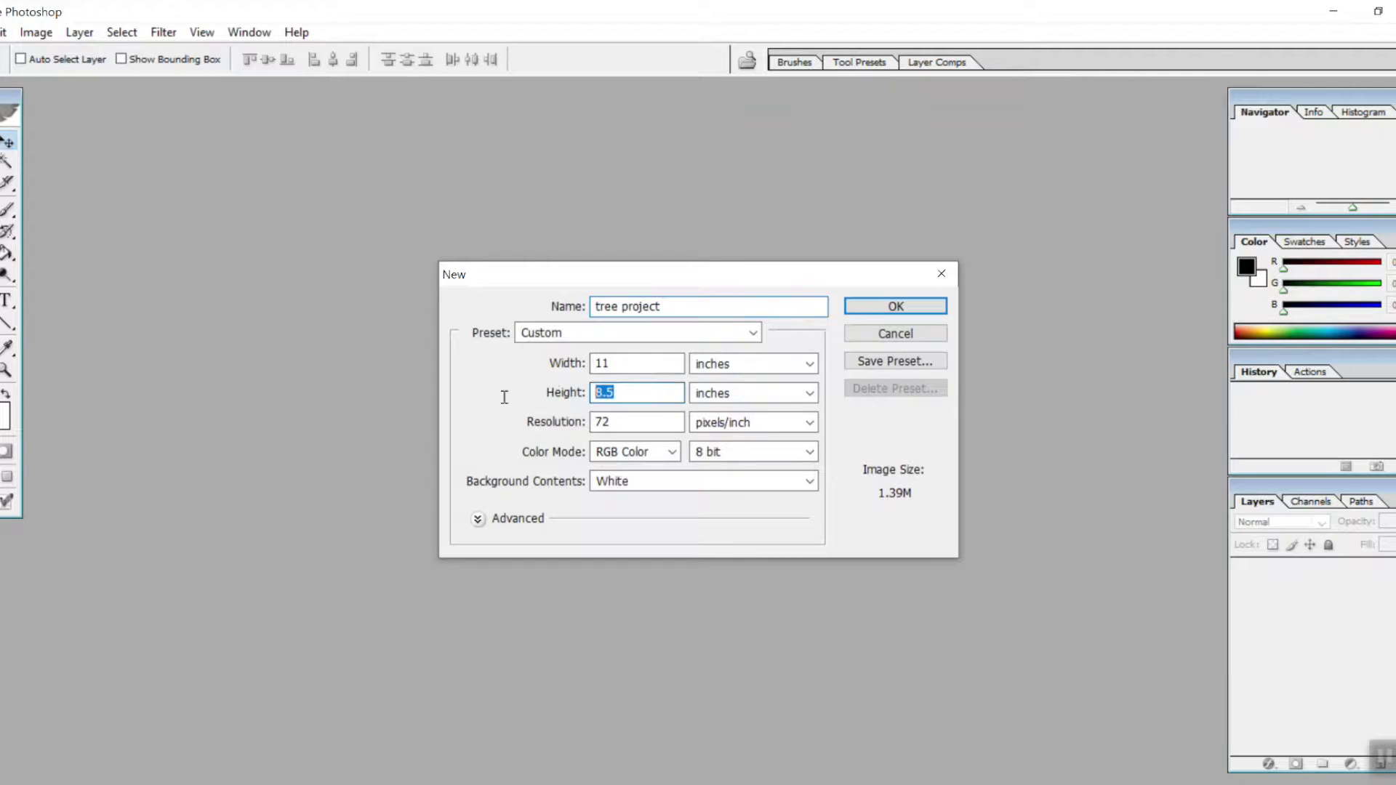
double_click(610, 421)
left_click(900, 308)
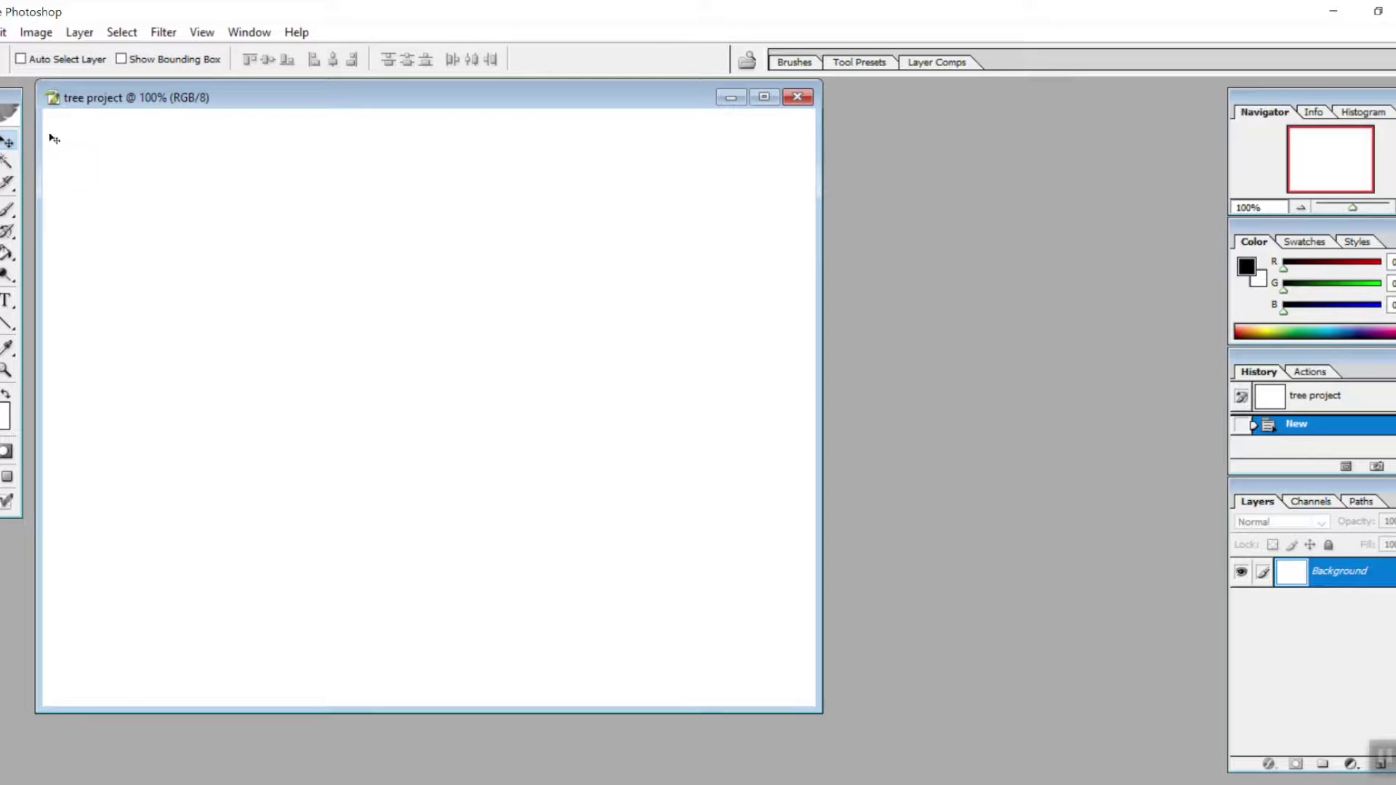
Step: Type 'Please do not cut down my Cape Honey-Suckle' in a canvas-wide text box, fixing the typo
left_click(6, 301)
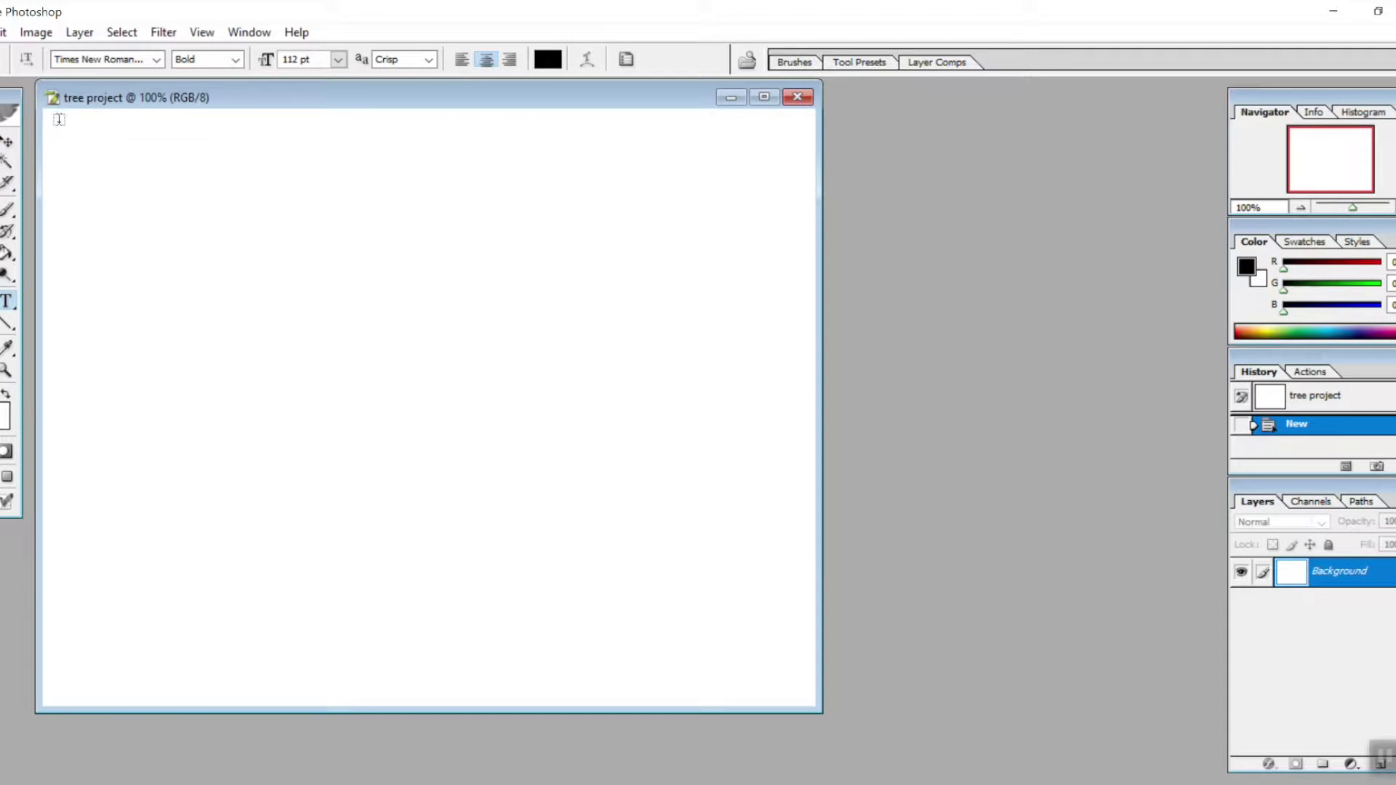
left_click_drag(242, 259, 800, 689)
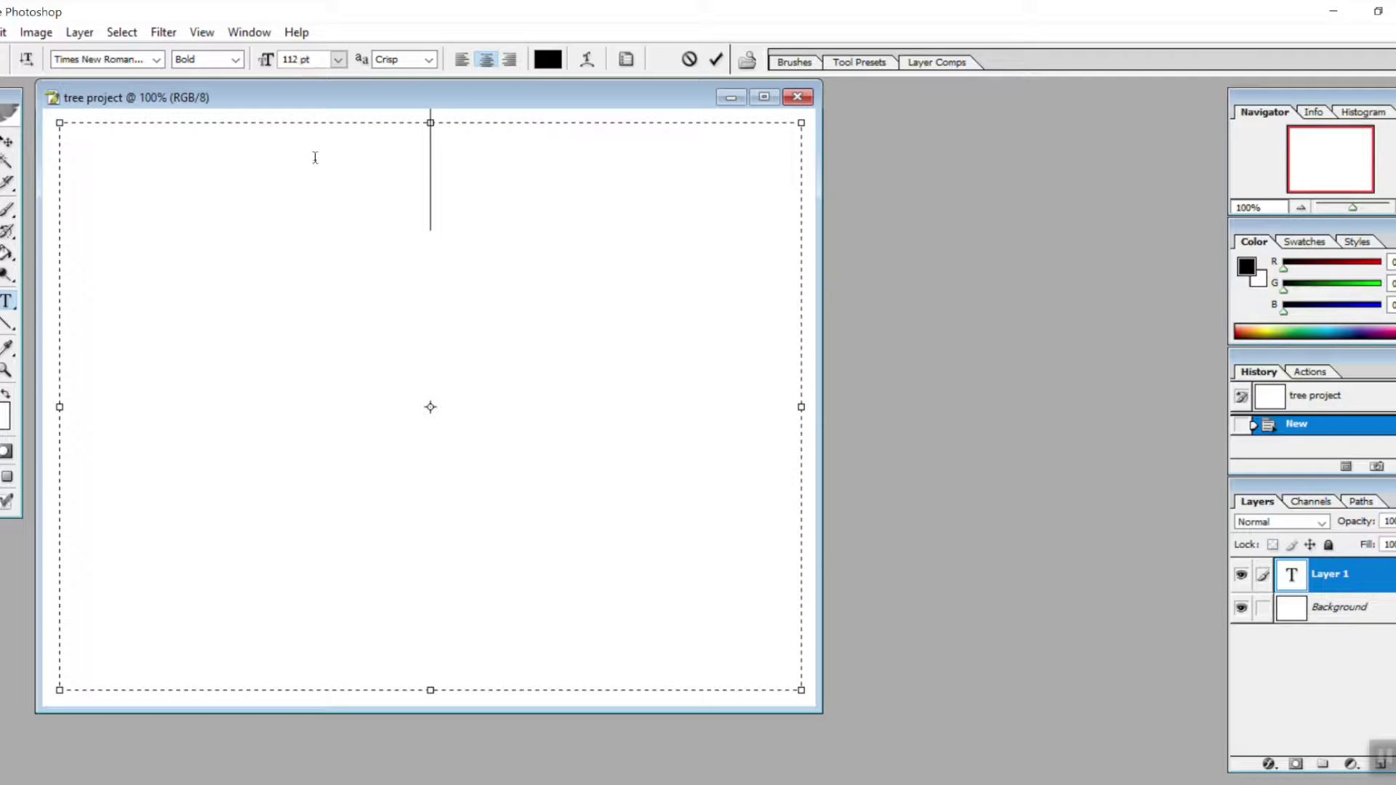
type("Please do")
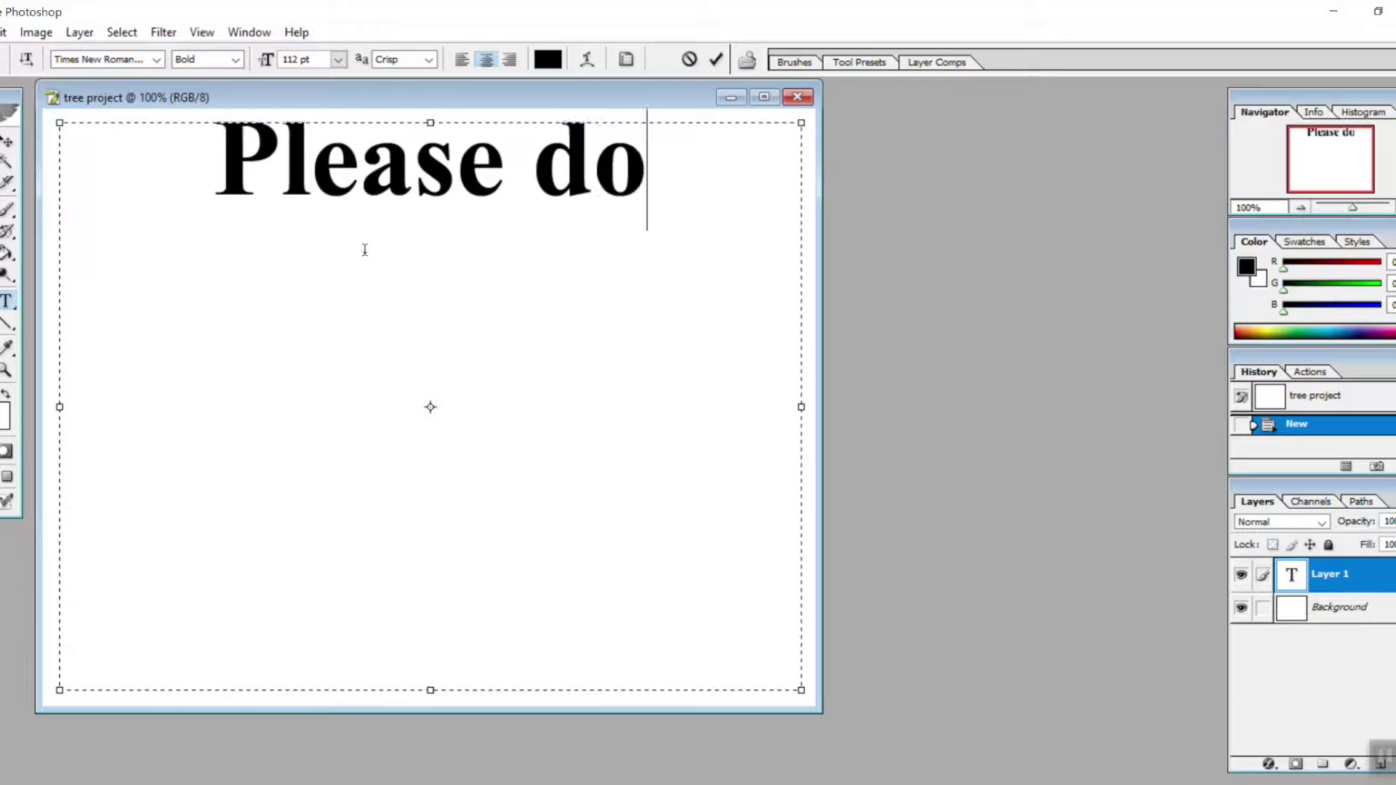
type(" not cut down my")
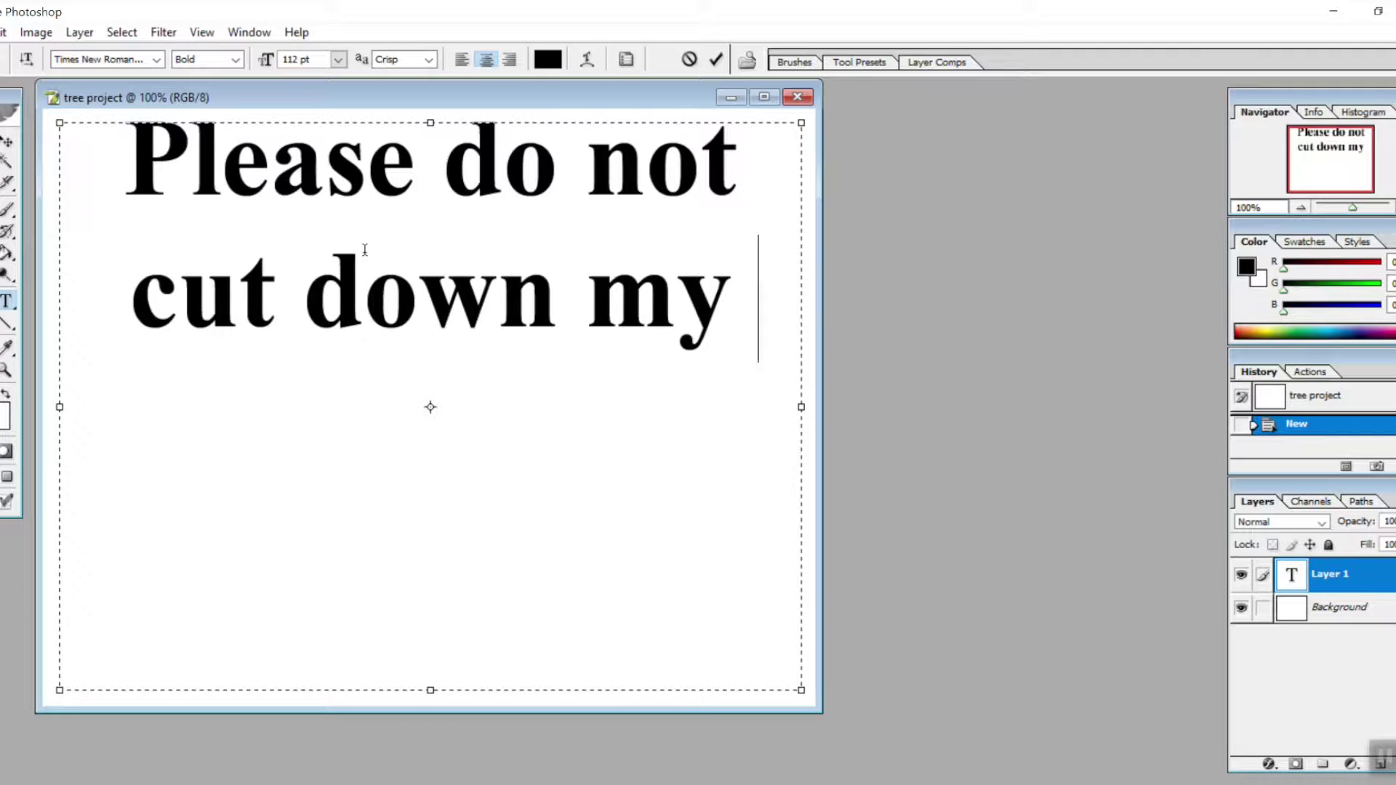
type(" Cape ")
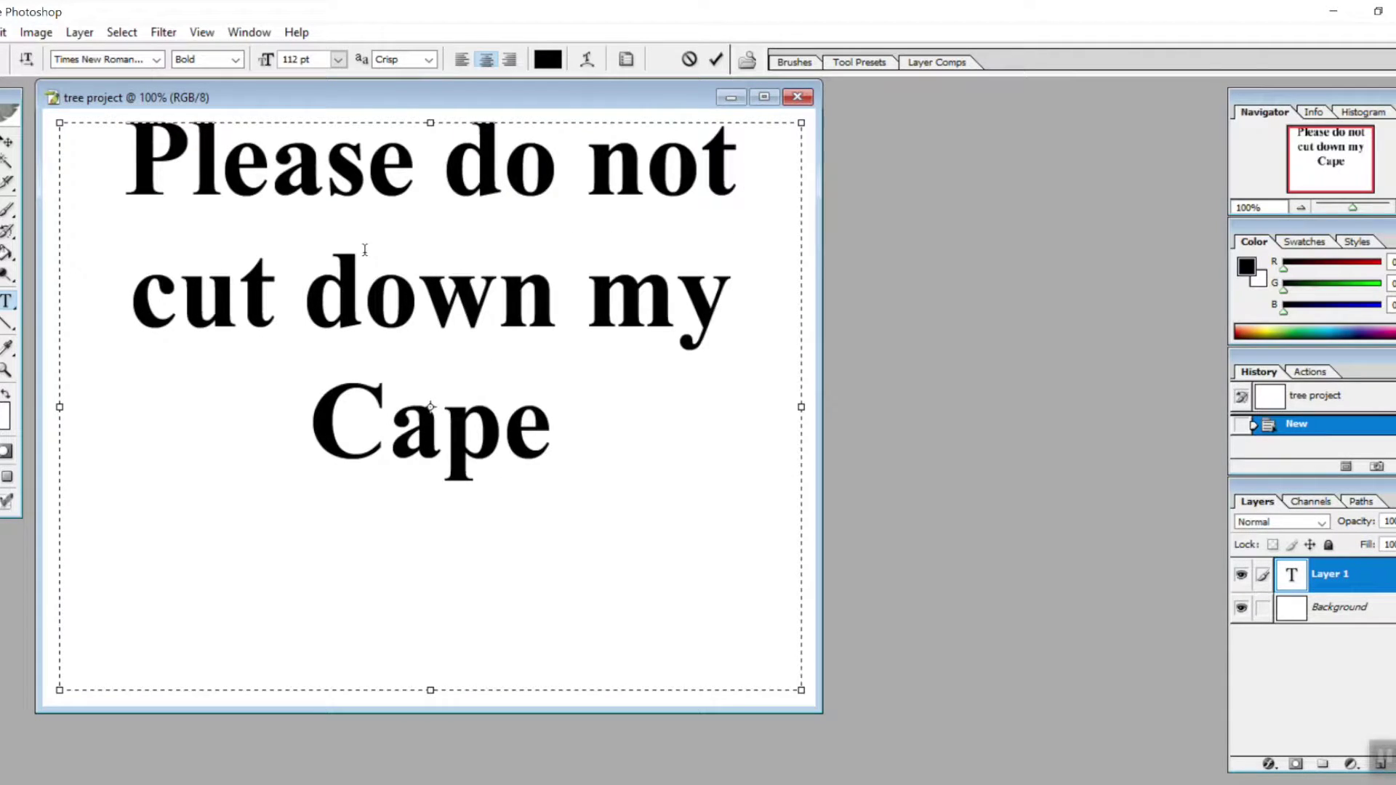
type("Honey-S")
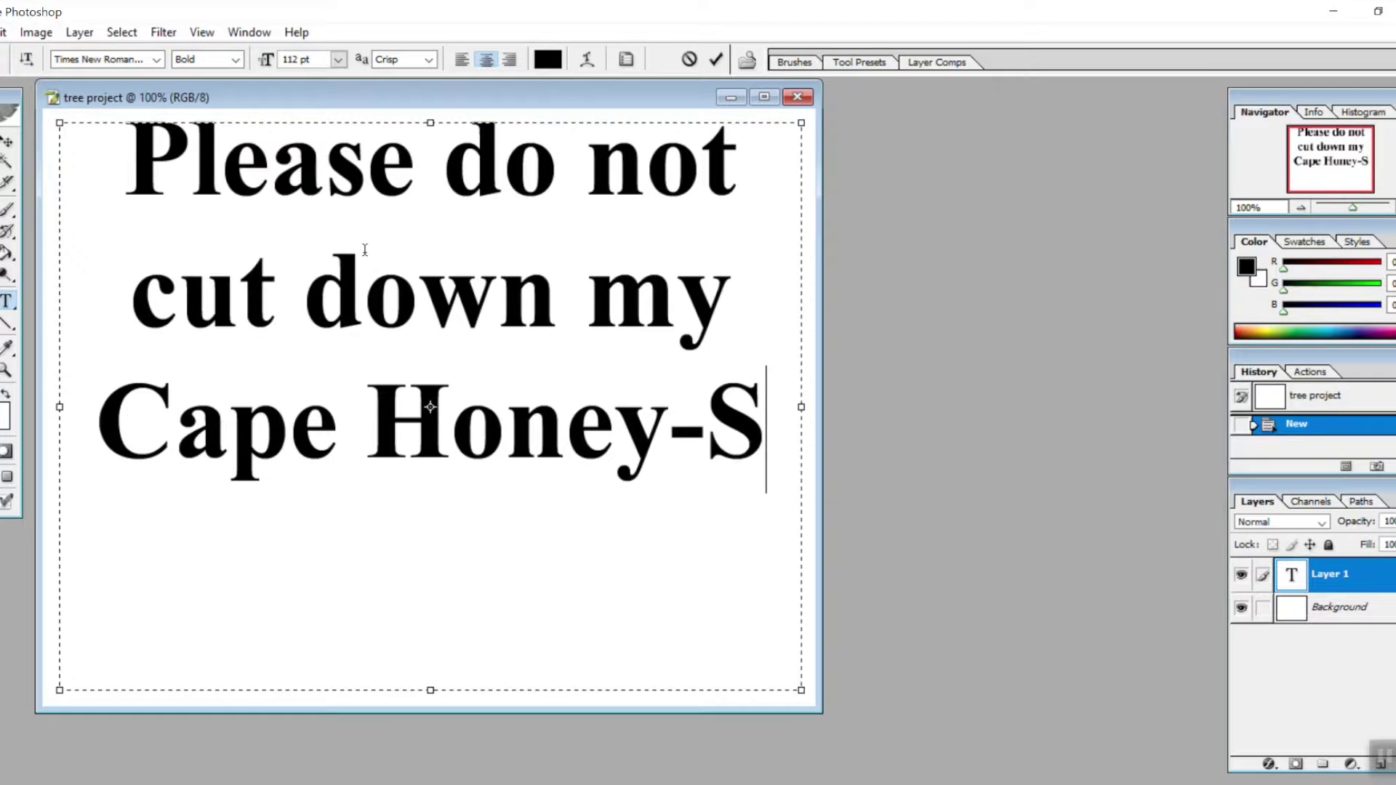
type("uckel")
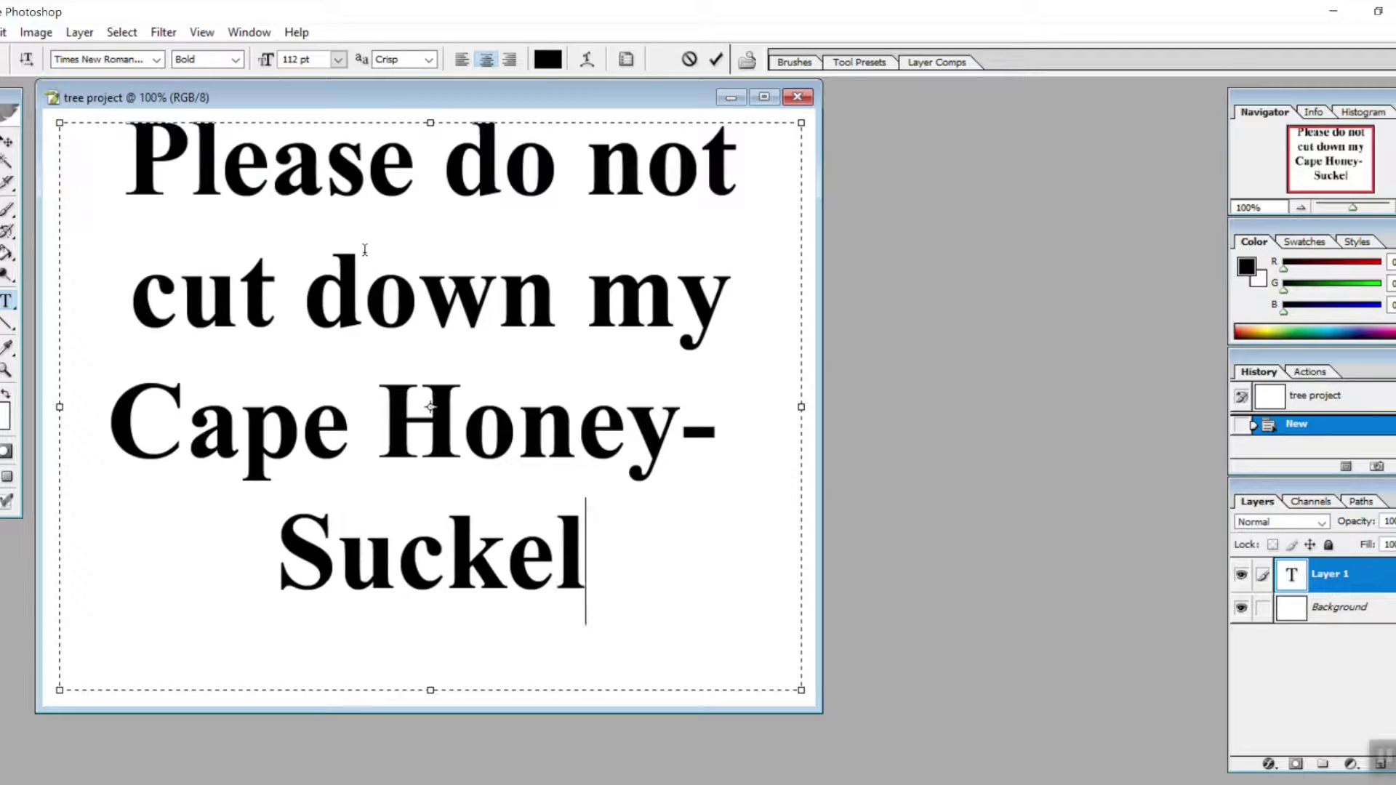
key("BackSpace")
key("BackSpace")
type("le")
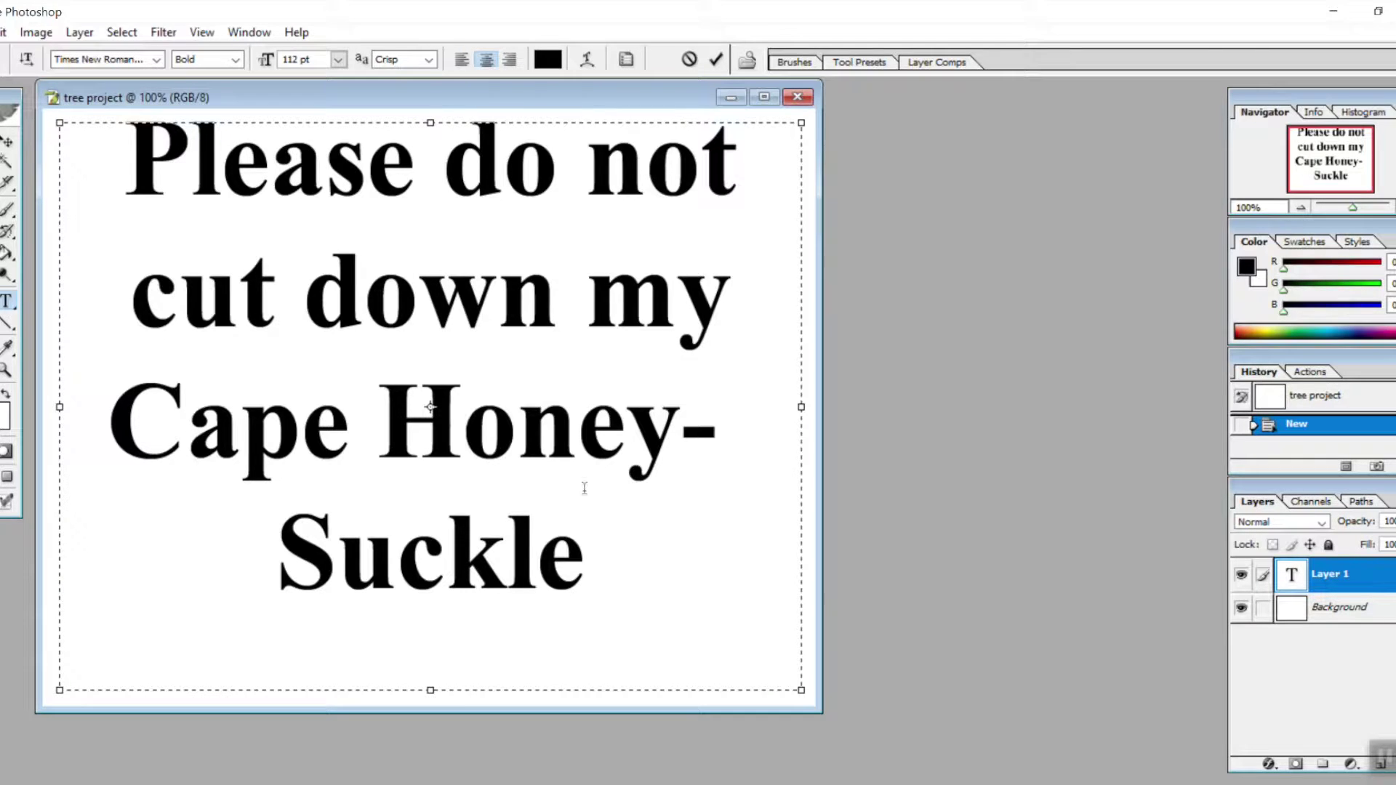
Step: Try the MS UI Gothic and Gigi fonts on the sign text
key("ctrl+a")
left_click(156, 59)
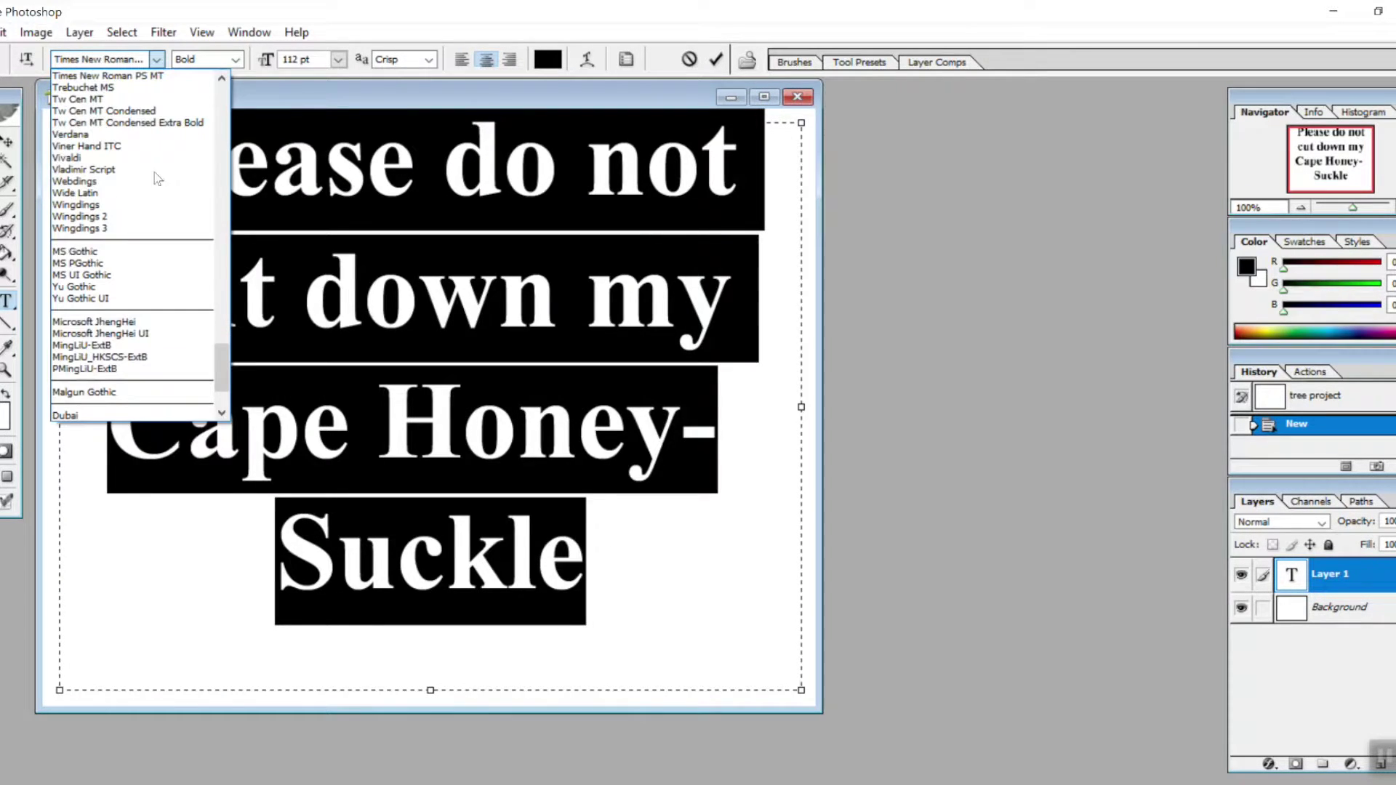
left_click(133, 275)
left_click(156, 59)
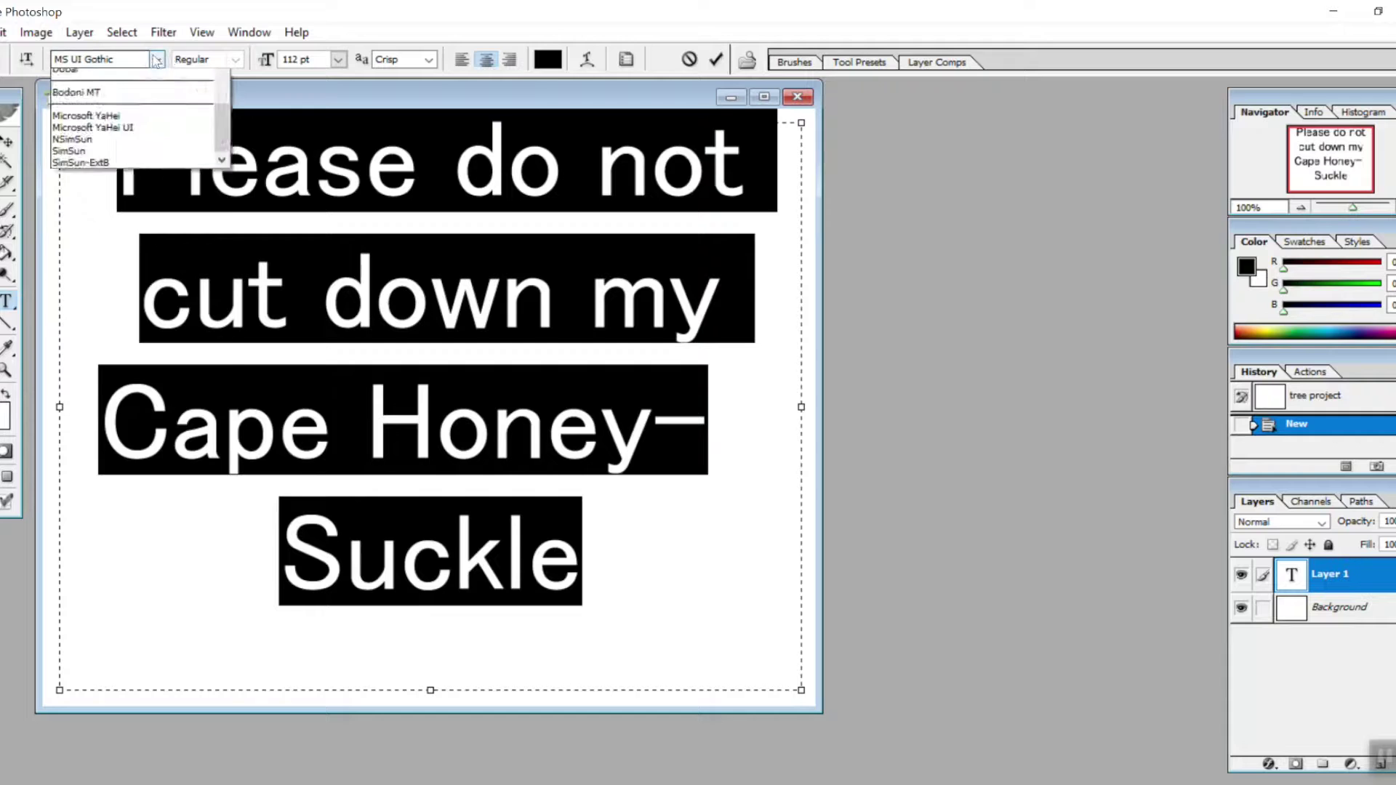
left_click_drag(222, 380, 225, 216)
left_click(120, 123)
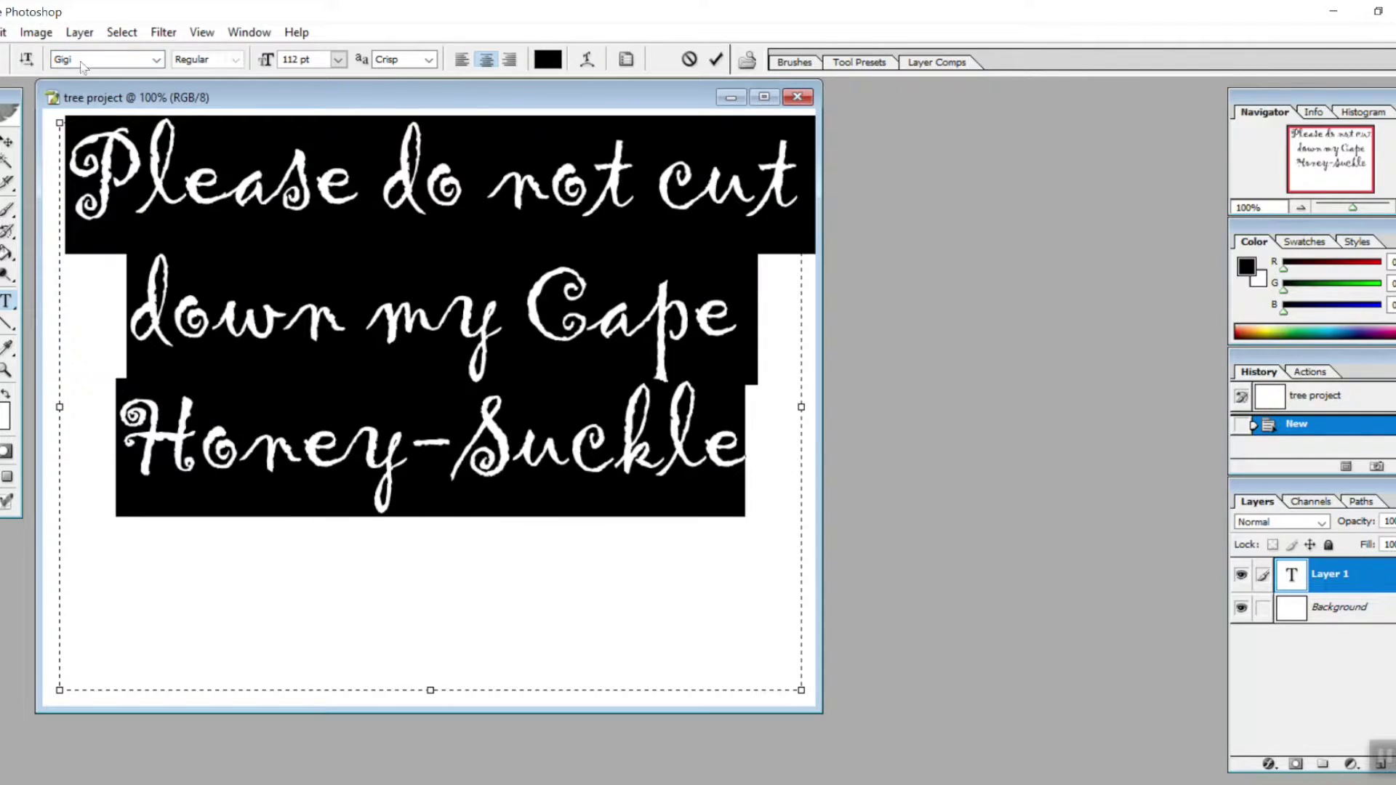
left_click(773, 593)
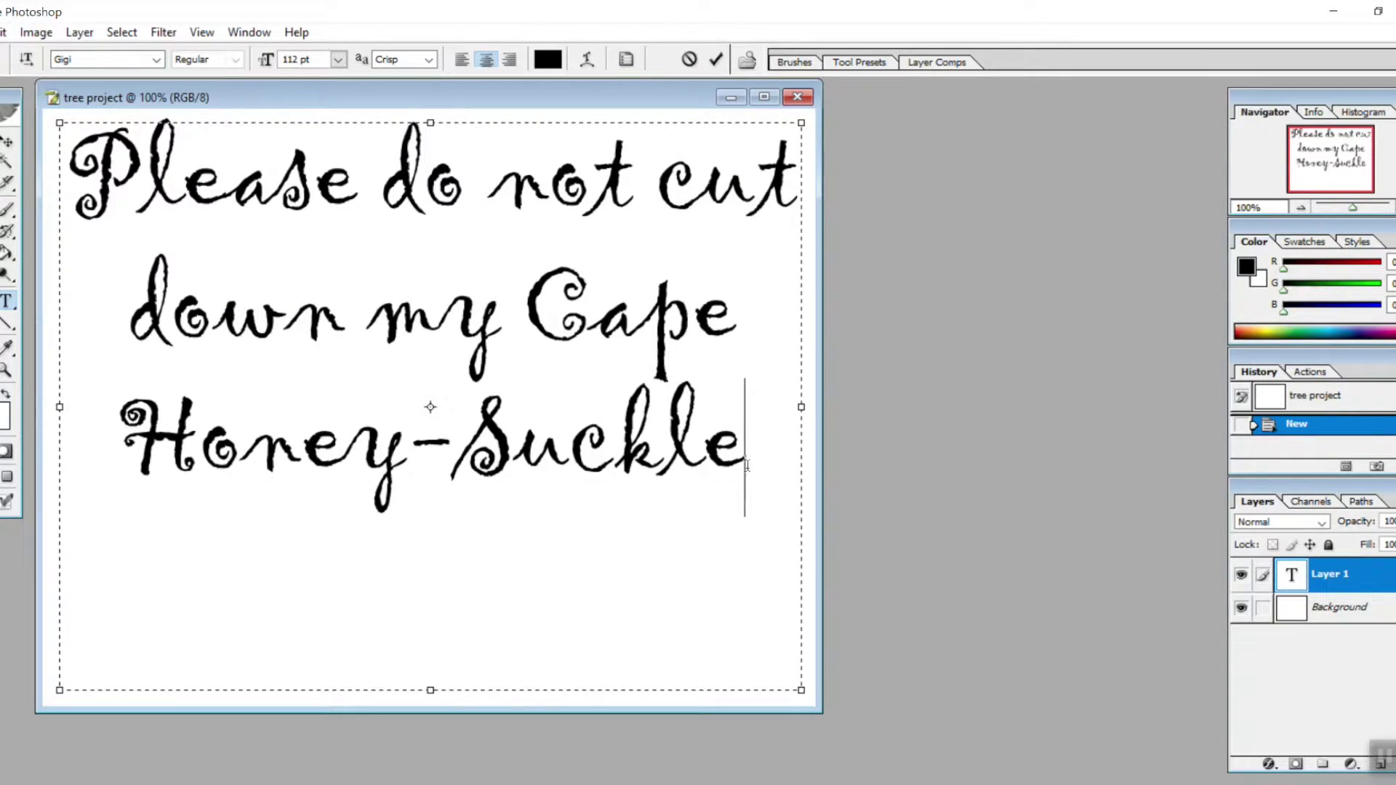
Step: Set the sign text back to Times New Roman in Bold
left_click_drag(722, 447, 104, 189)
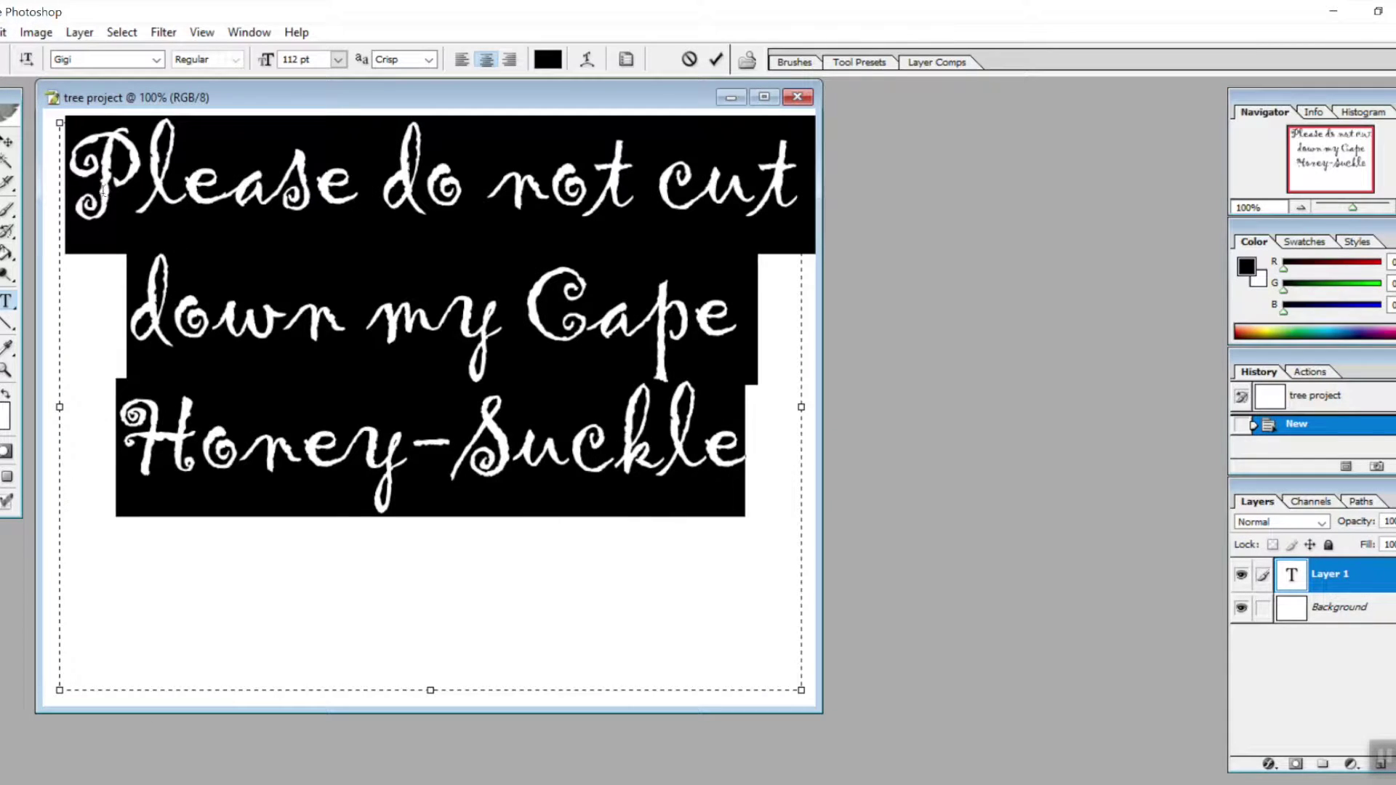
left_click(154, 61)
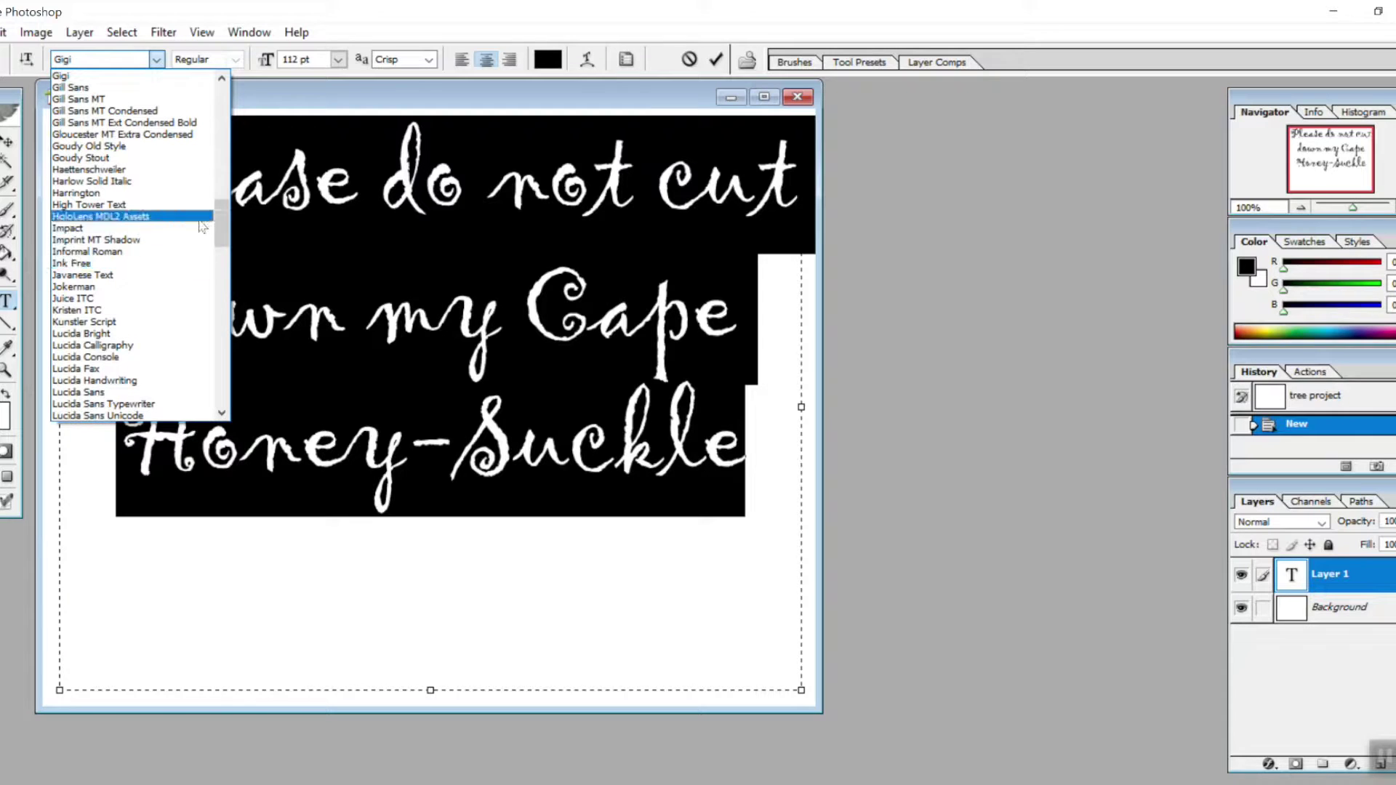
left_click_drag(220, 222, 218, 349)
left_click(109, 256)
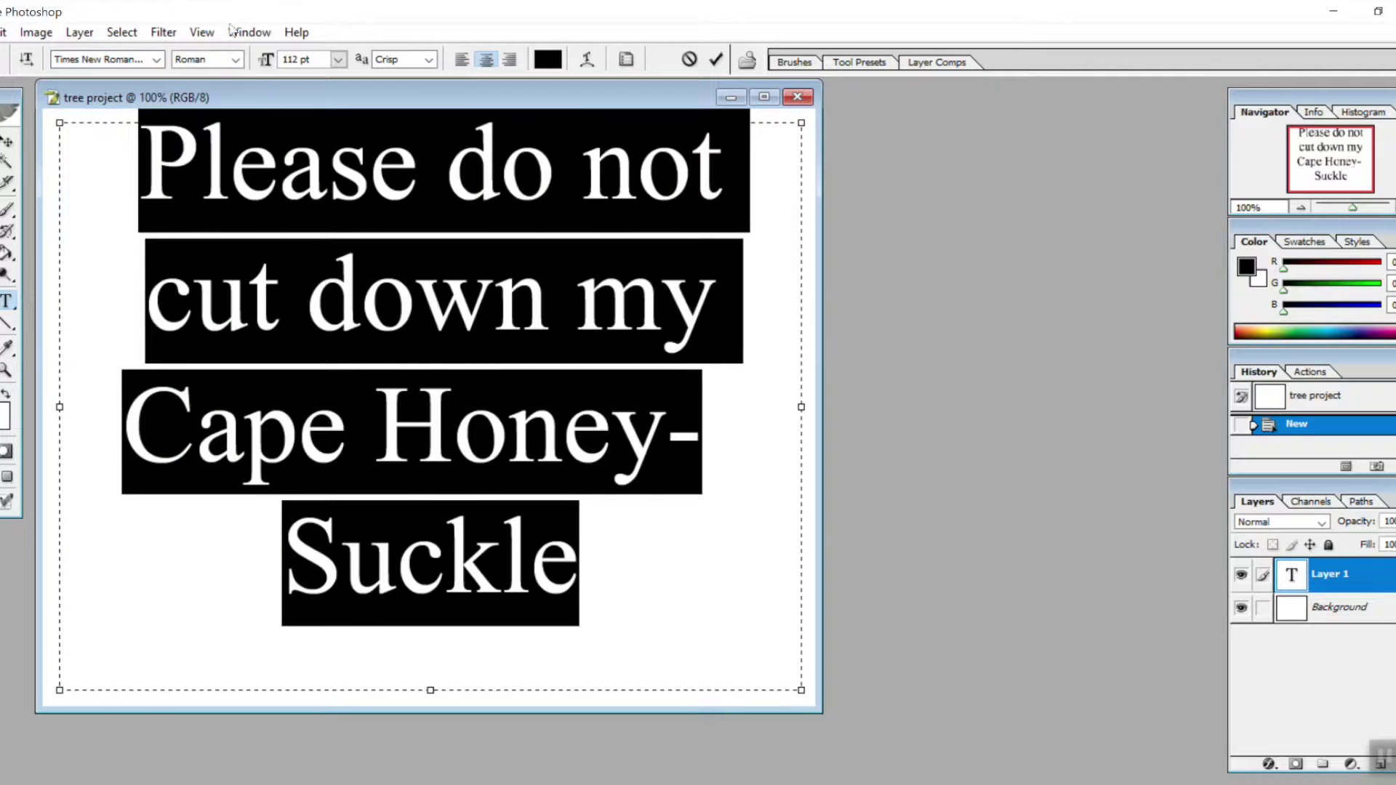
left_click(231, 61)
left_click(200, 87)
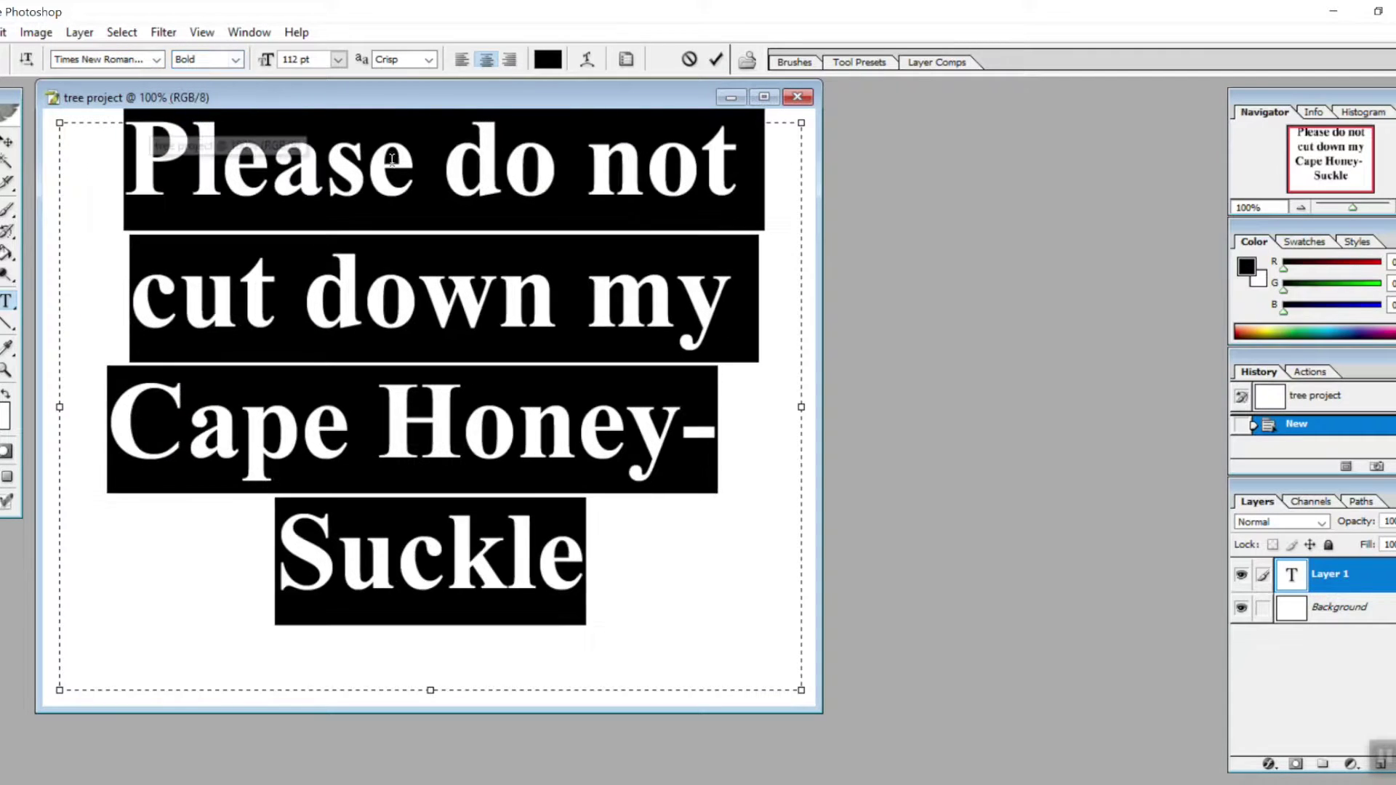
left_click(53, 662)
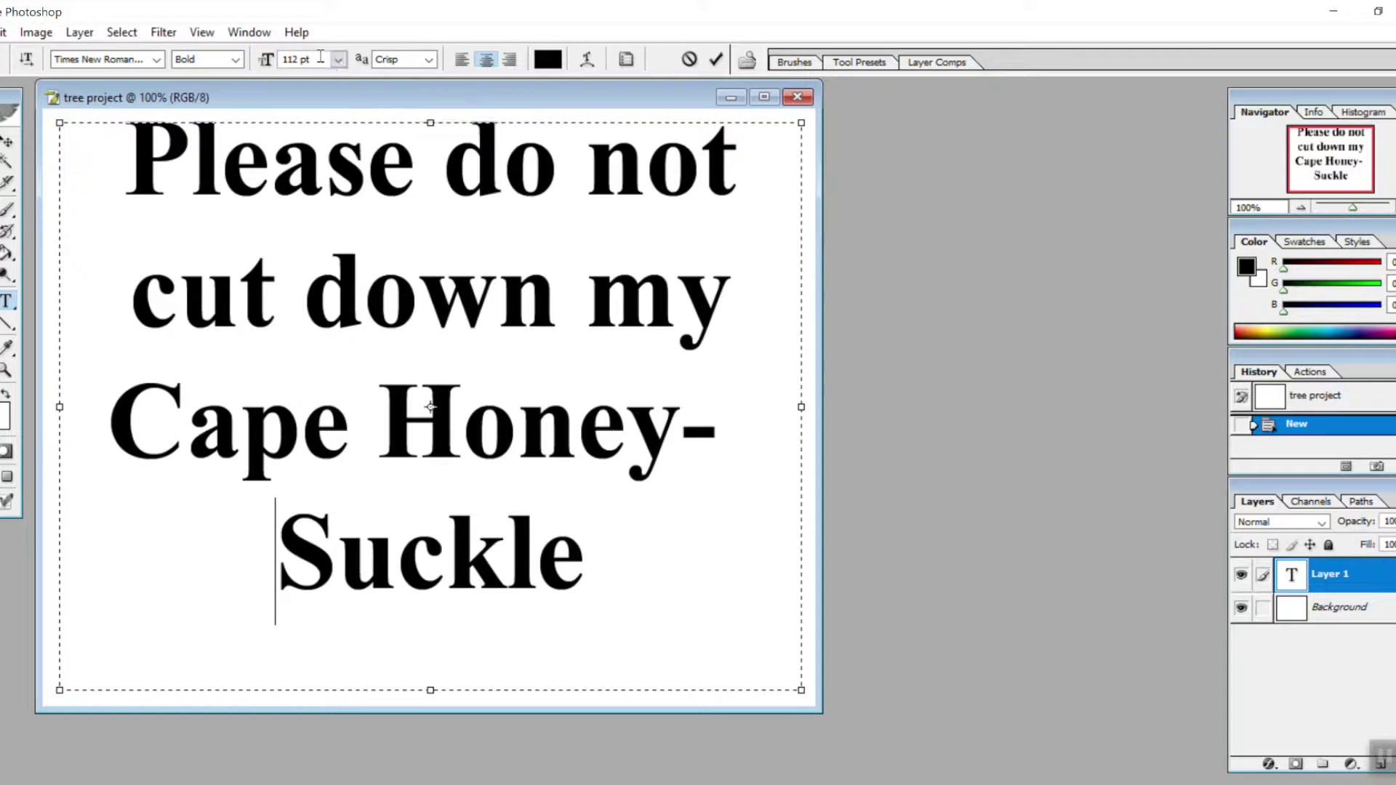
Step: Resize the sign text to 115 pt and commit the type layer
left_click_drag(607, 542, 84, 202)
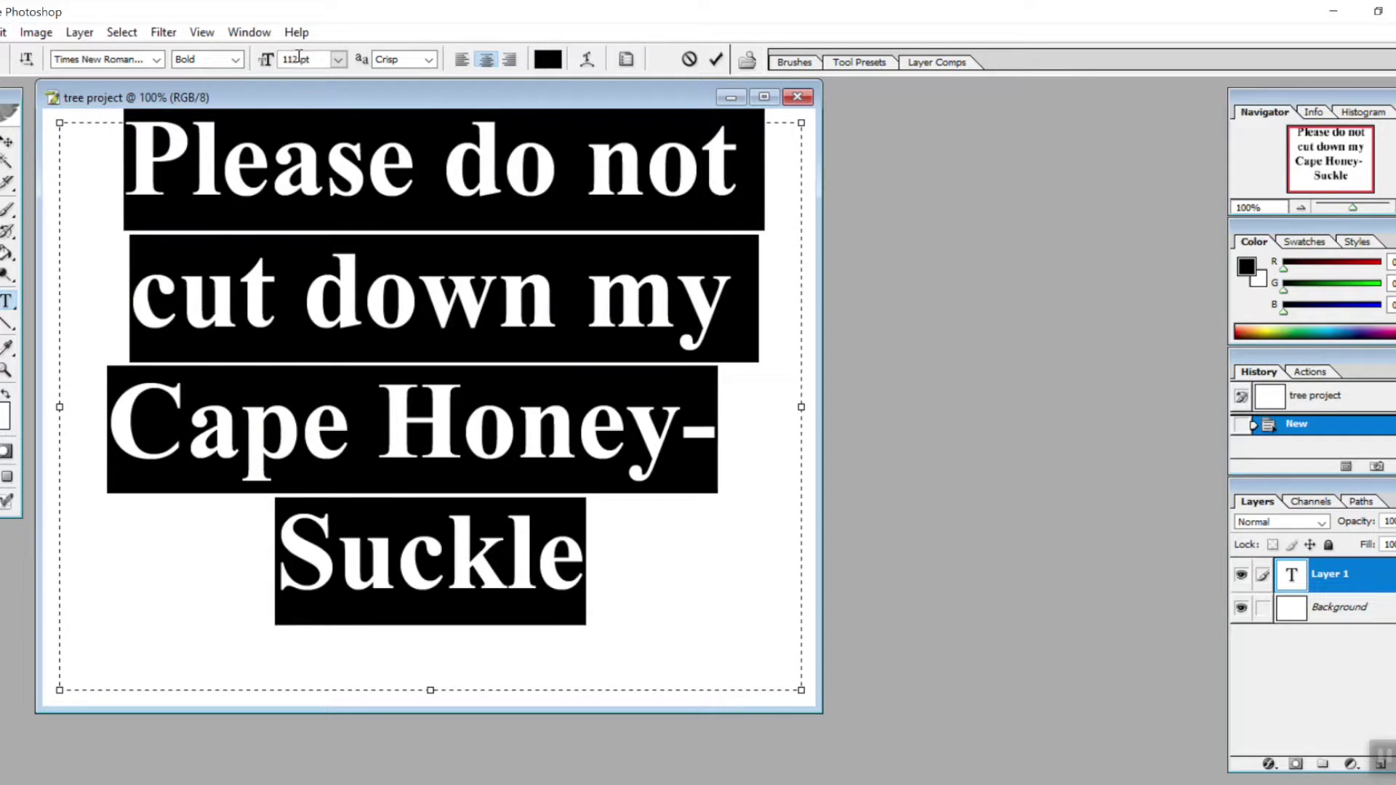
key("BackSpace")
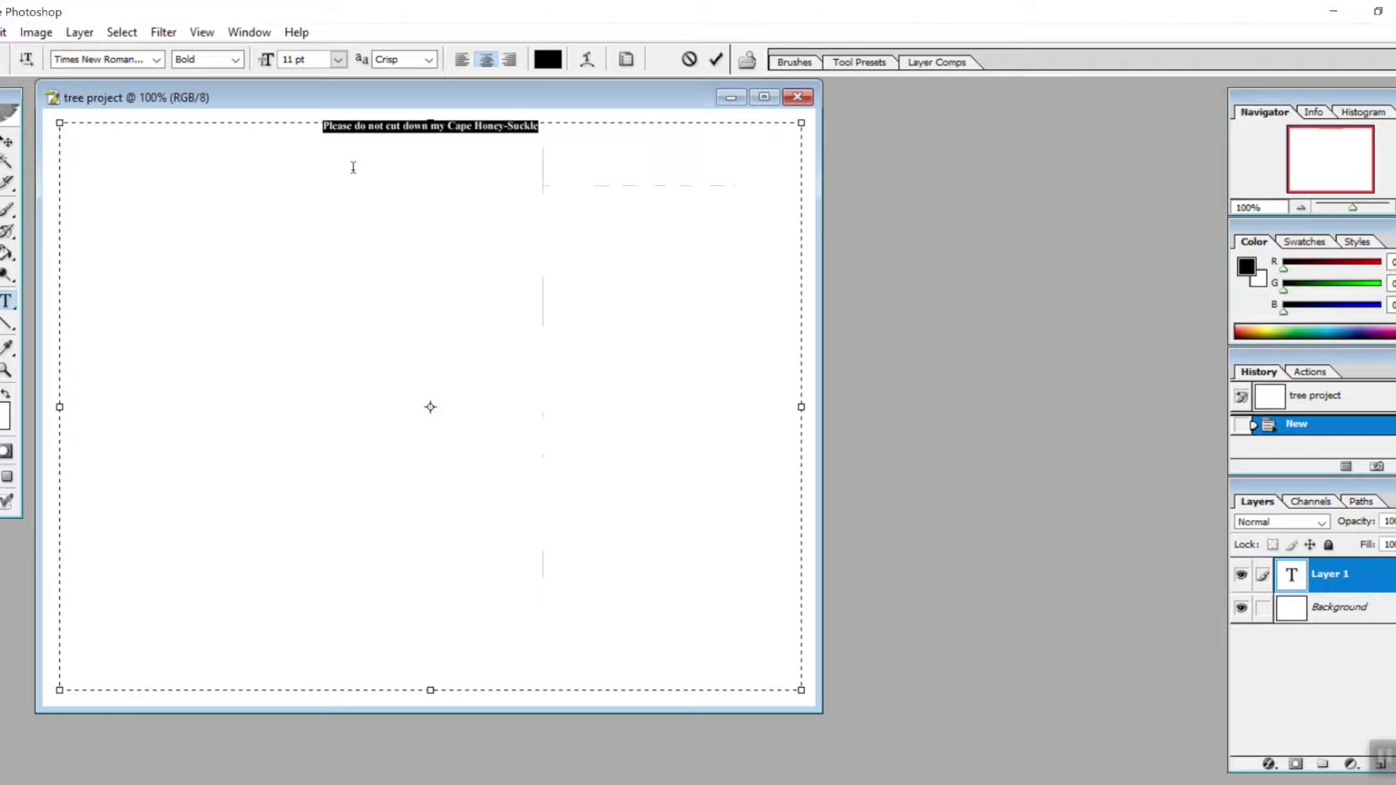
type("115")
key("BackSpace")
key("BackSpace")
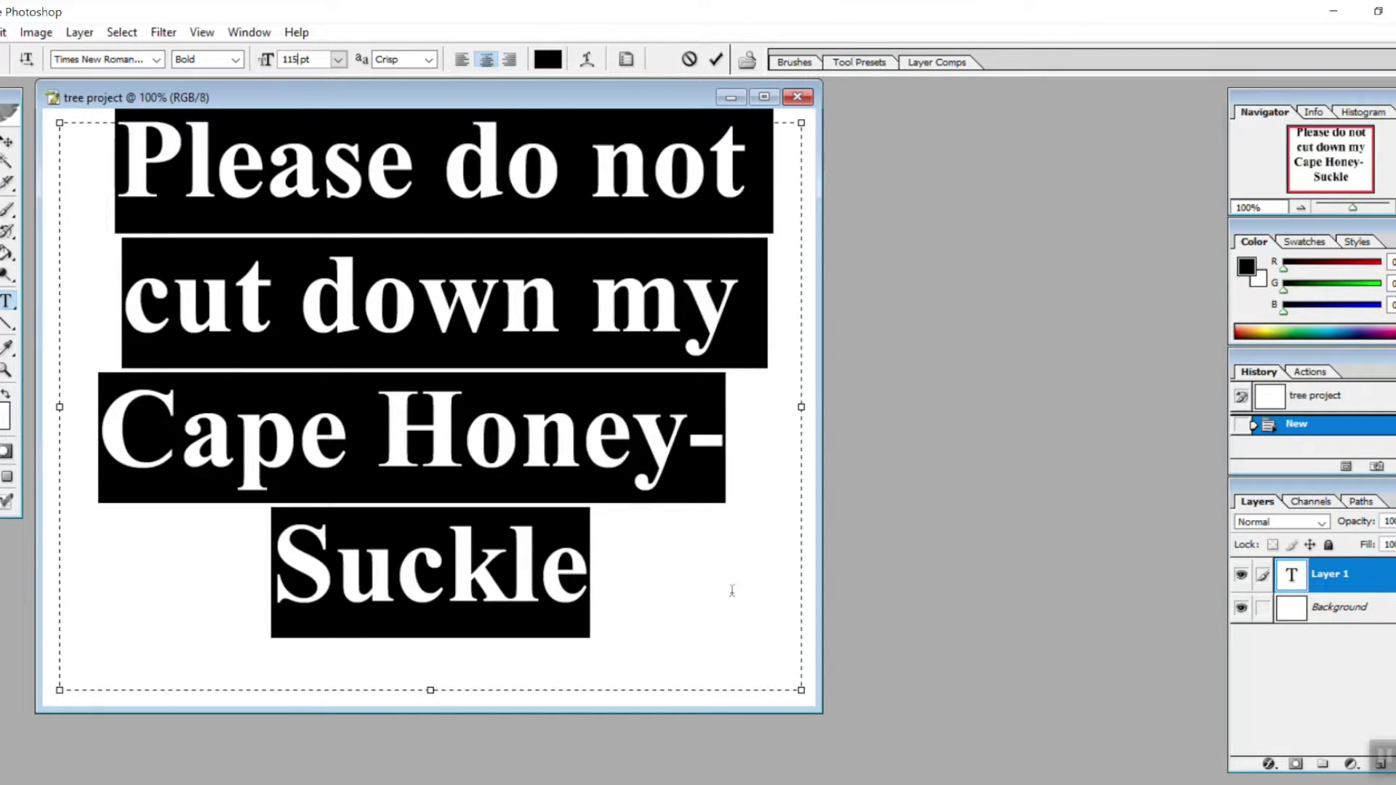
left_click(807, 599)
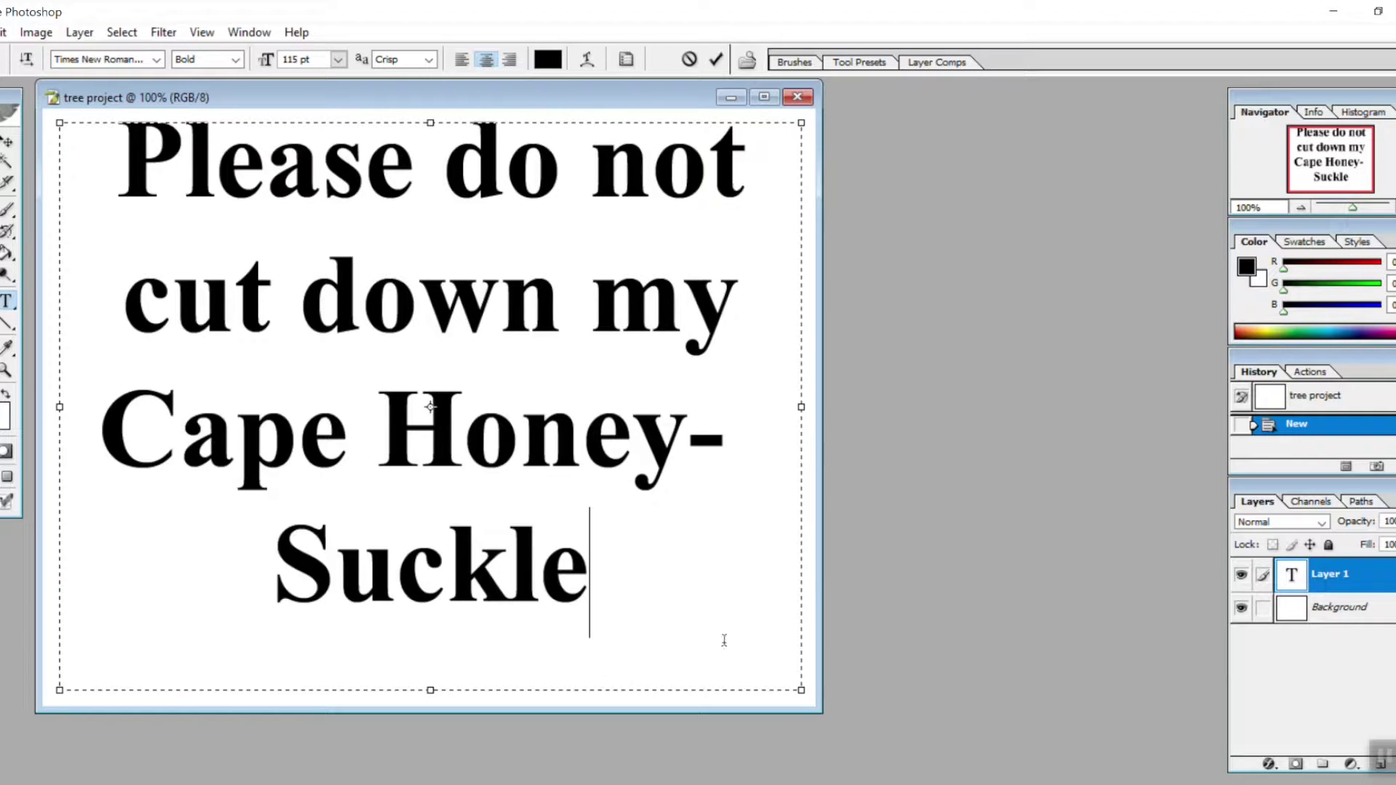
left_click(1308, 580)
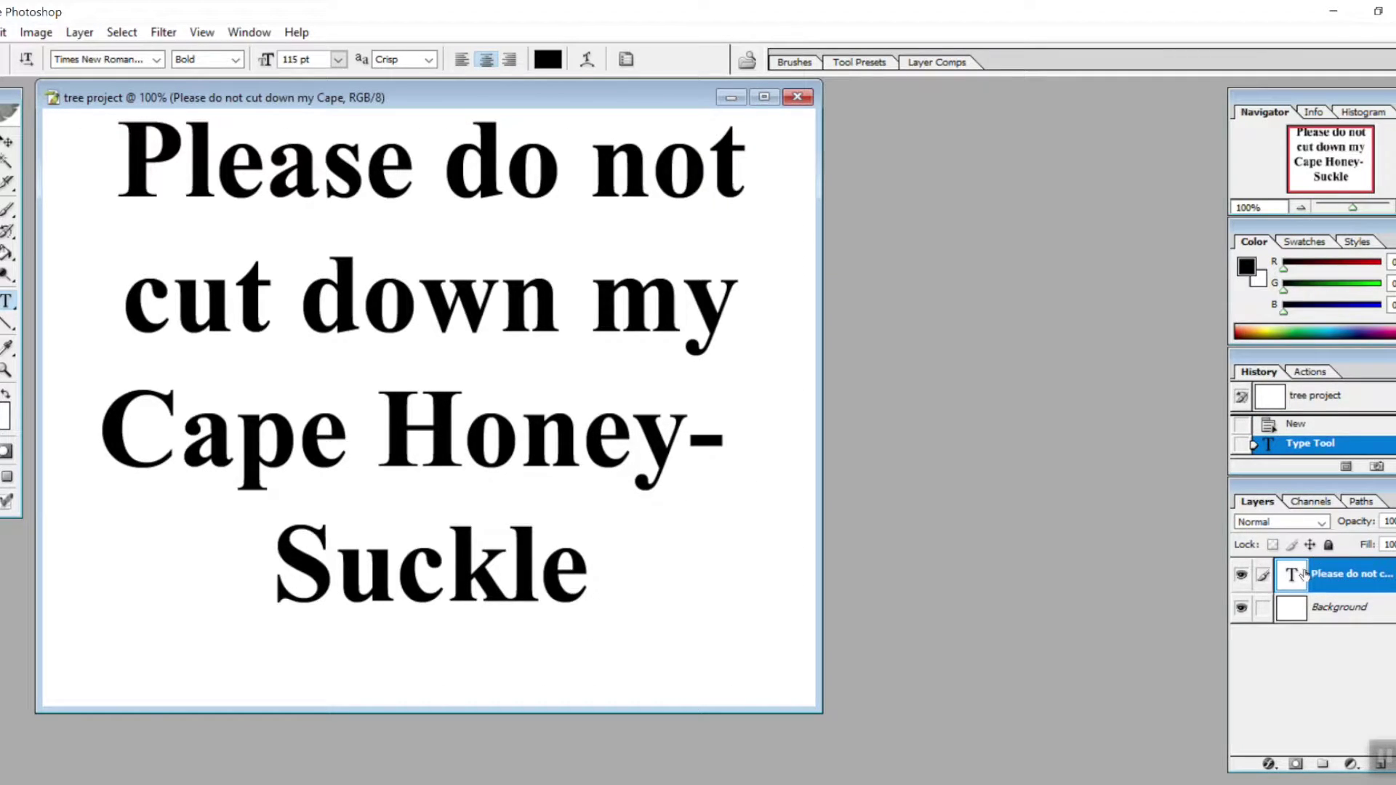
Step: Turn on Drop Shadow, Inner Shadow, Outer Glow and Inner Glow in the text layer's blending options
right_click(1297, 580)
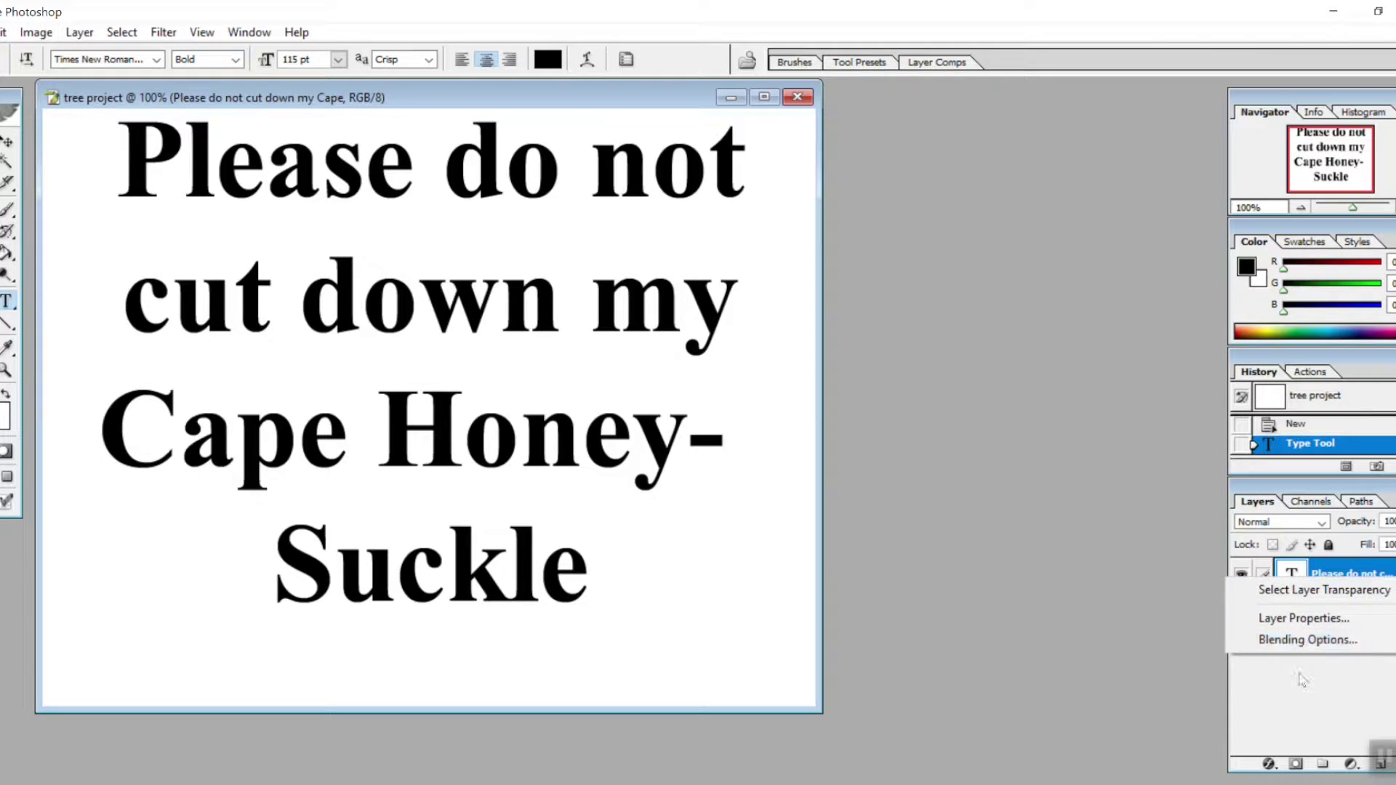
key("Escape")
right_click(1302, 595)
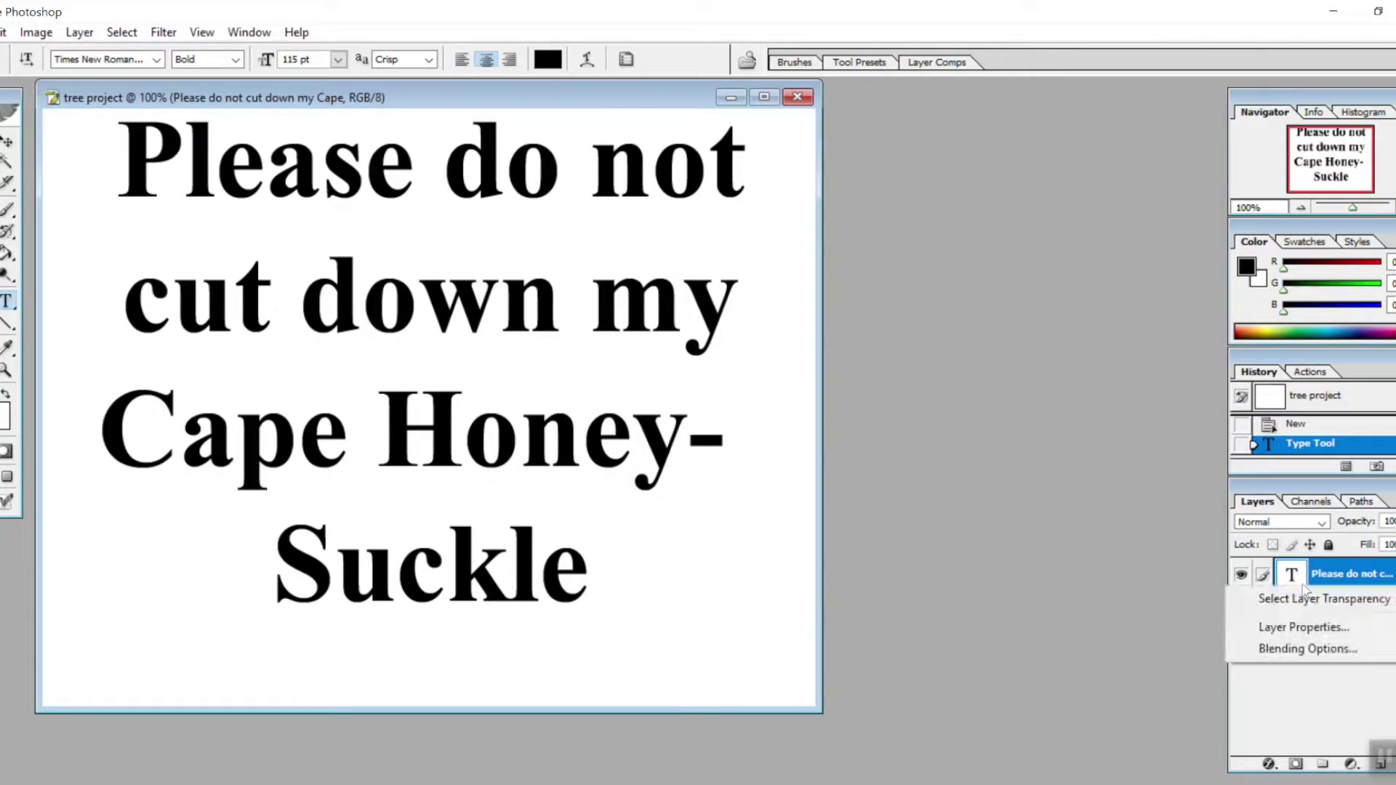
left_click(1295, 650)
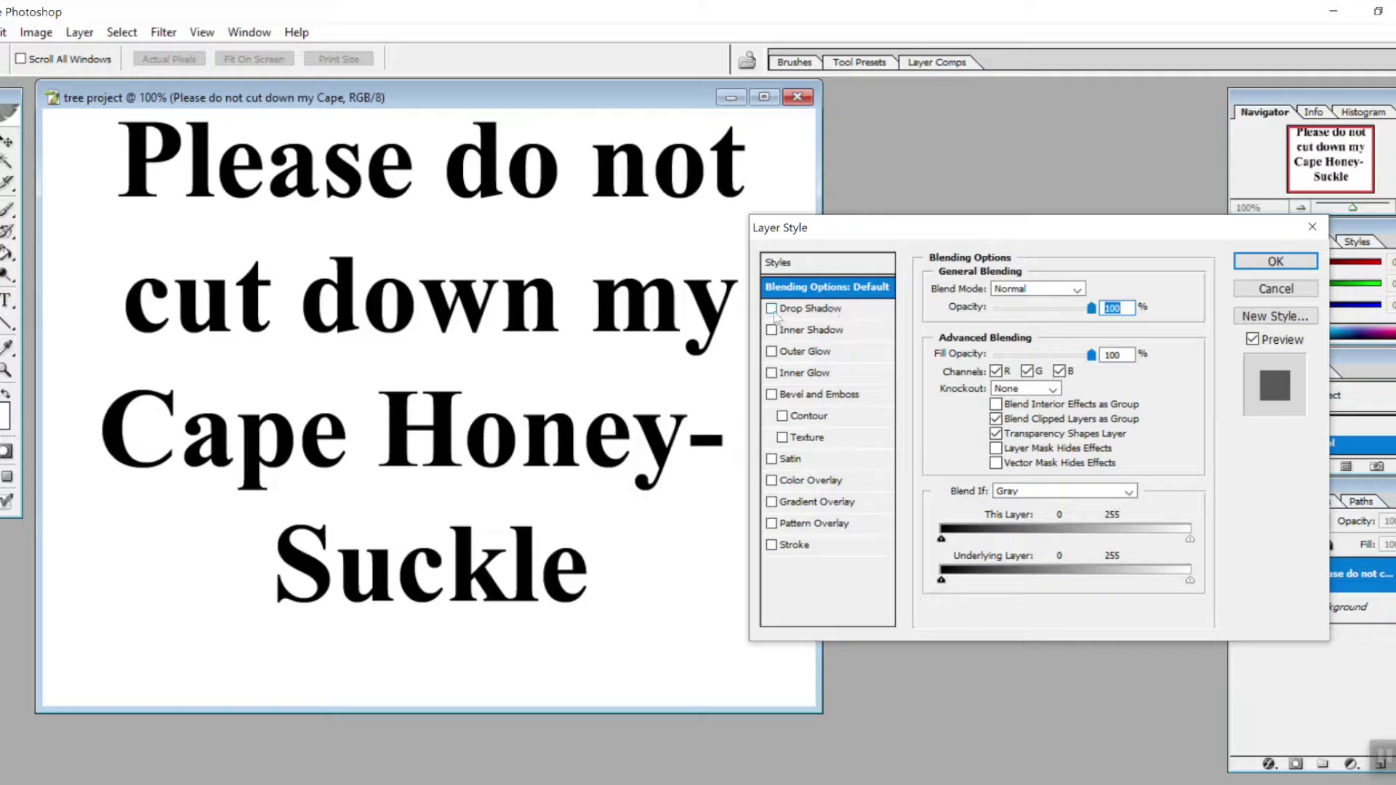
left_click(772, 309)
left_click(772, 330)
left_click(772, 351)
left_click(772, 373)
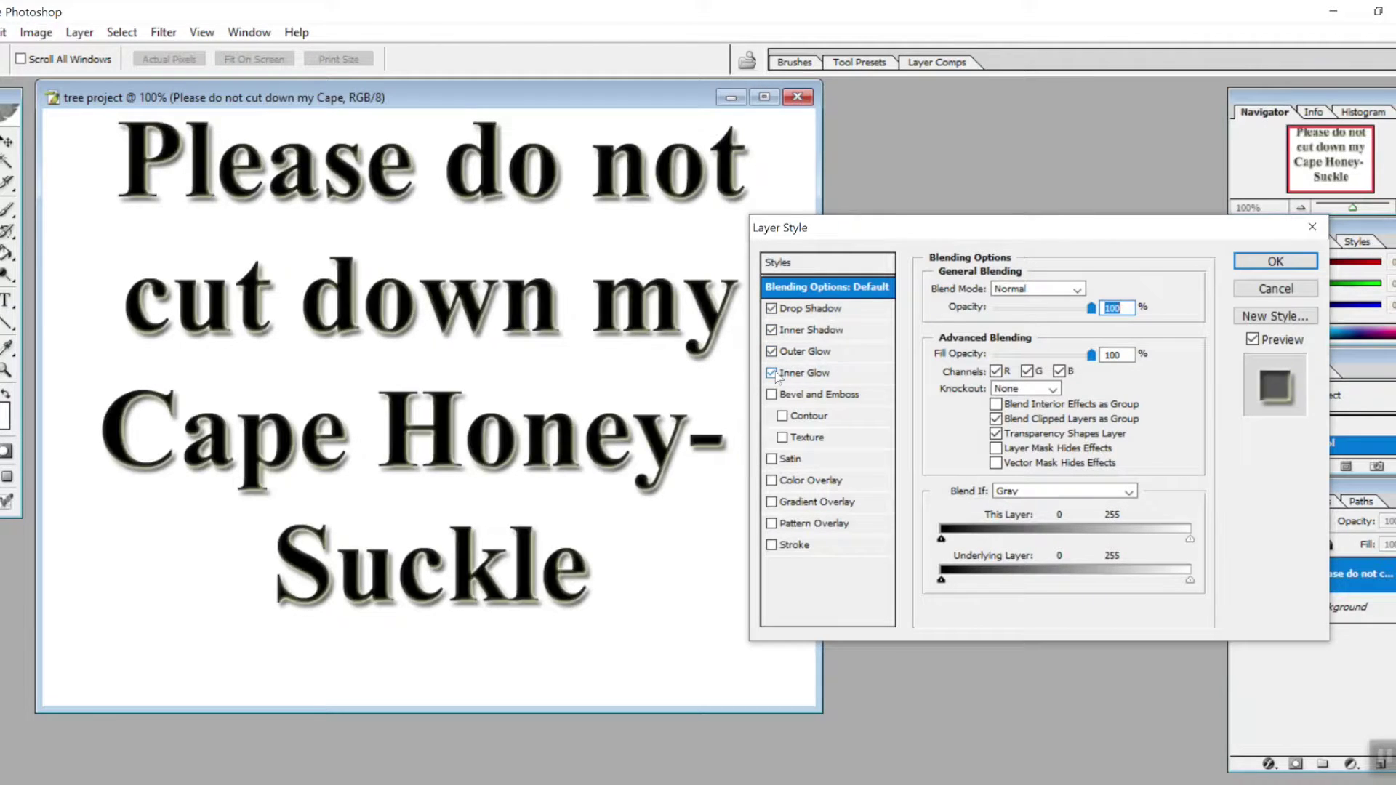
Step: Set the drop shadow distance to 25 px, adjust outer glow noise, and apply the effects
left_click(864, 310)
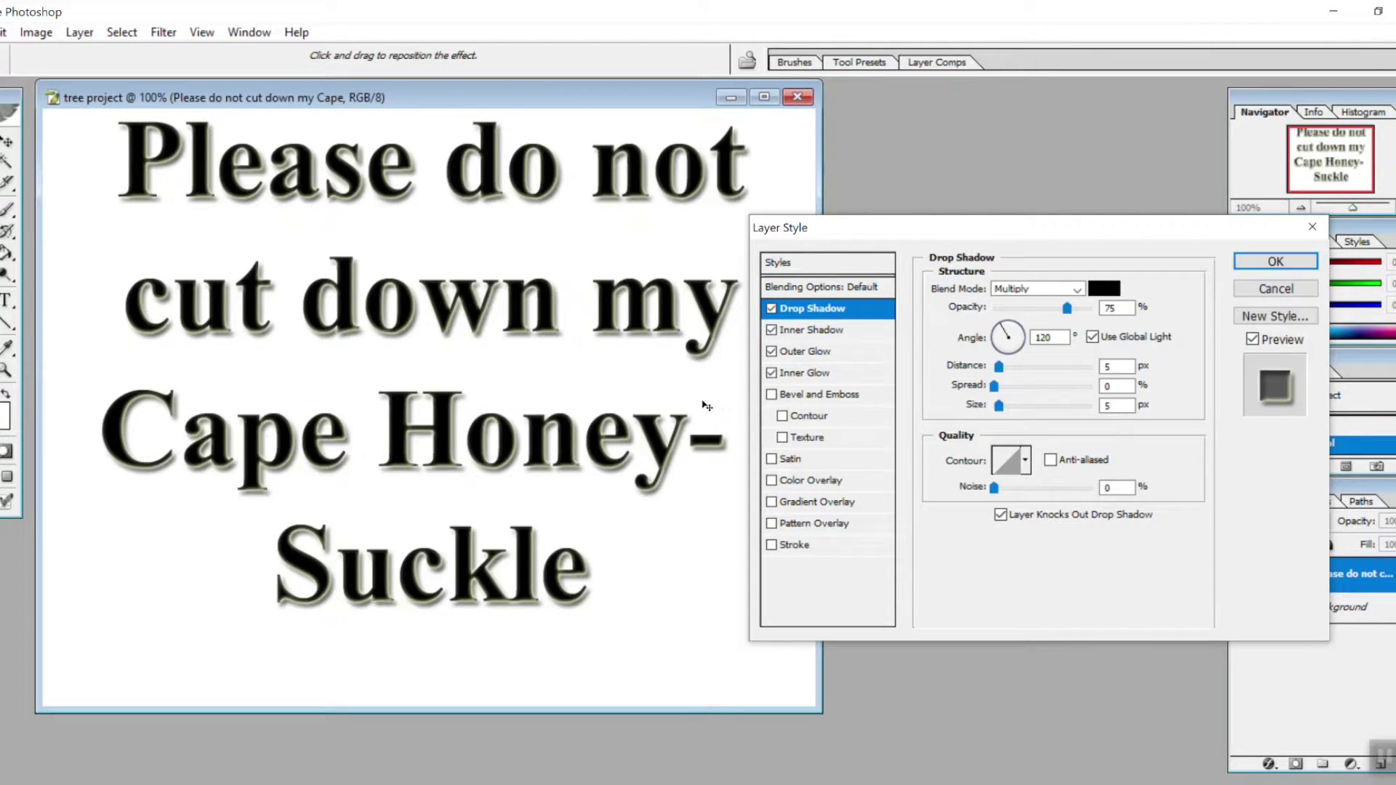
mouse_move(998, 367)
left_mouse_down()
mouse_move(1032, 368)
mouse_move(1016, 373)
left_mouse_up()
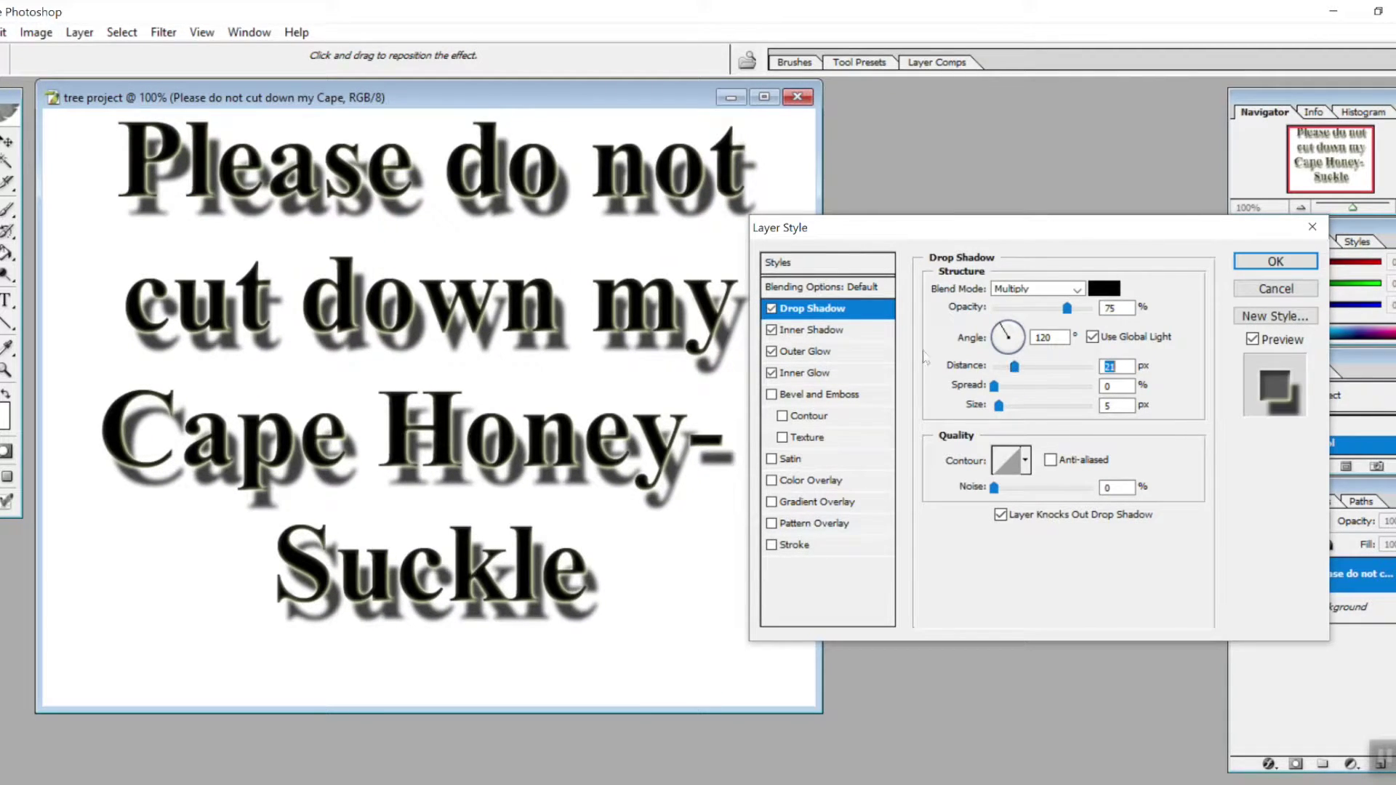
left_click(851, 331)
left_click(865, 352)
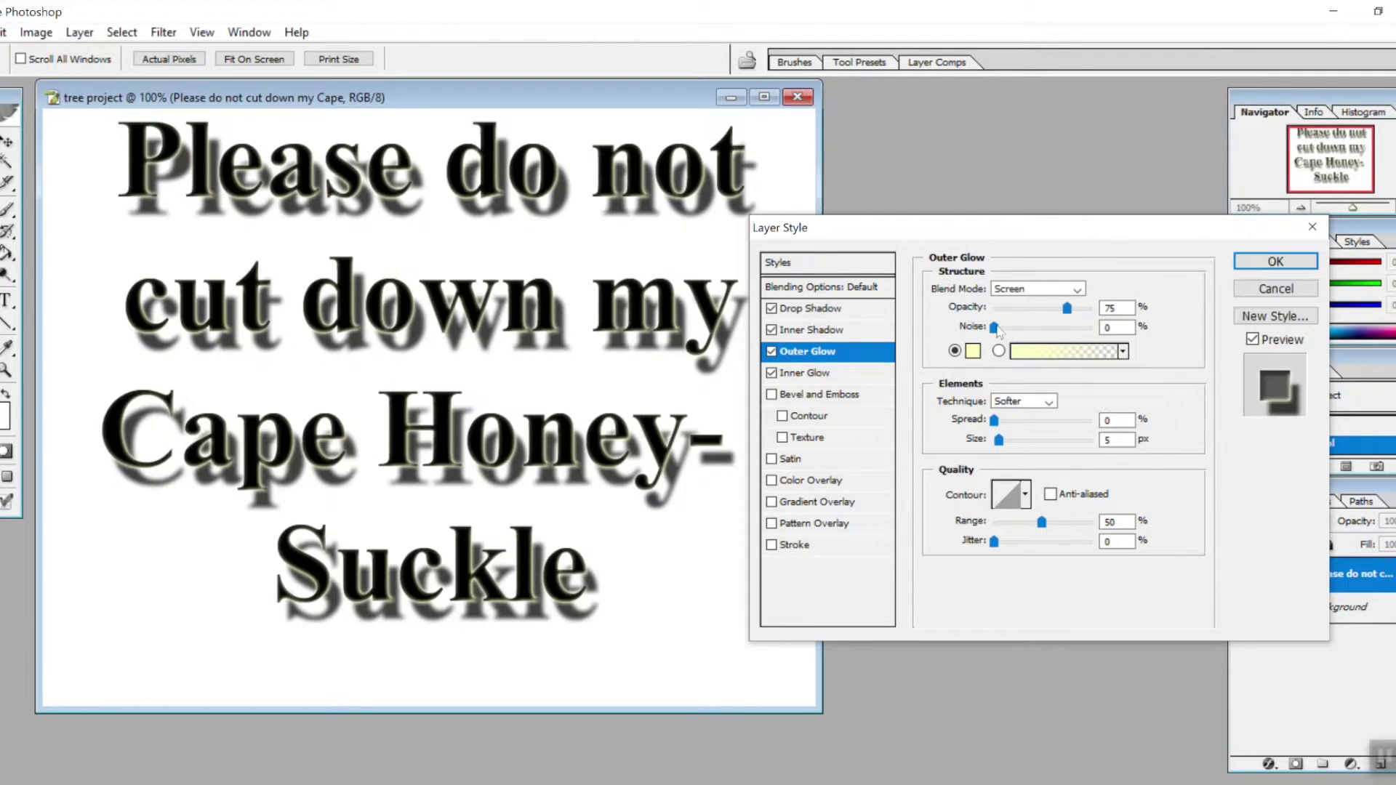
mouse_move(997, 331)
left_mouse_down()
mouse_move(1014, 337)
mouse_move(991, 340)
left_mouse_up()
left_click(1275, 261)
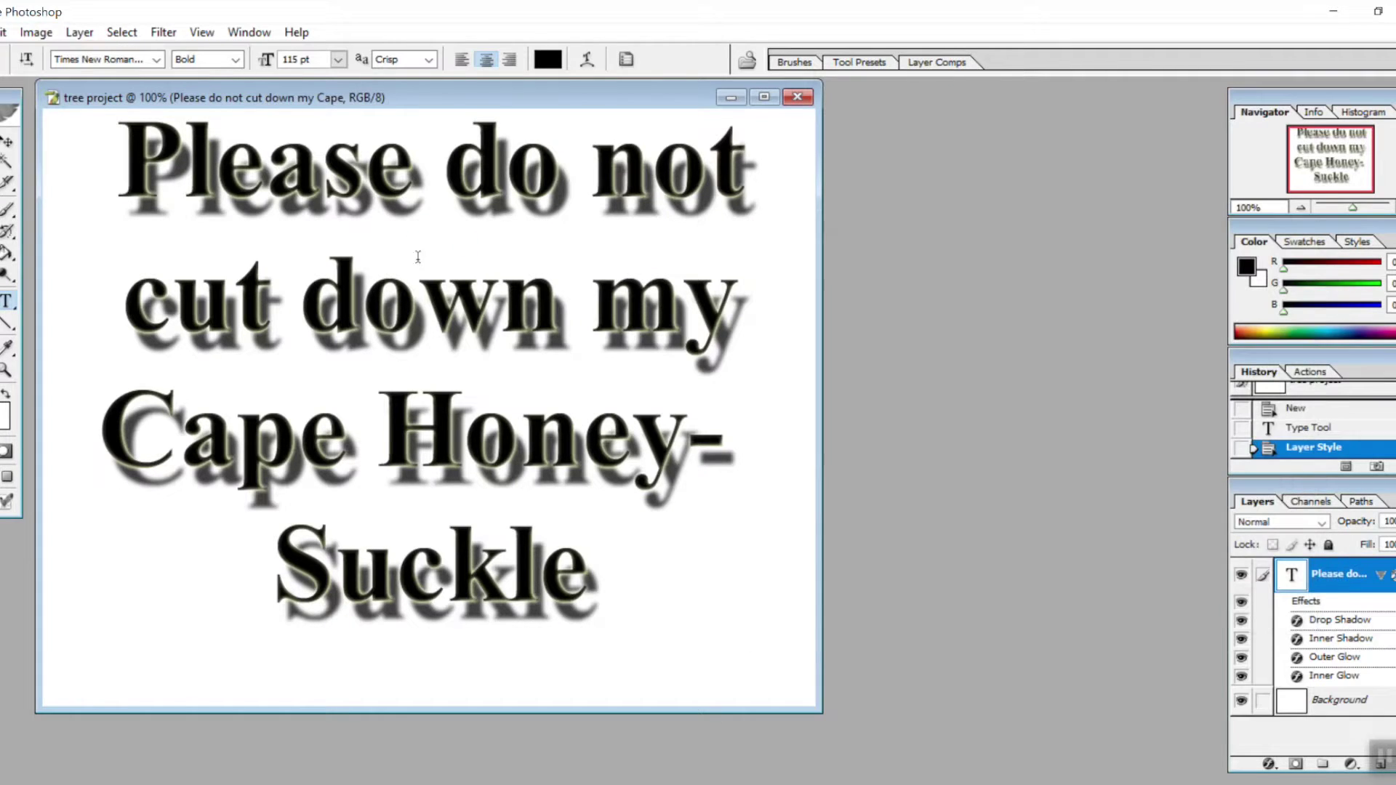
right_click(1323, 589)
key("Escape")
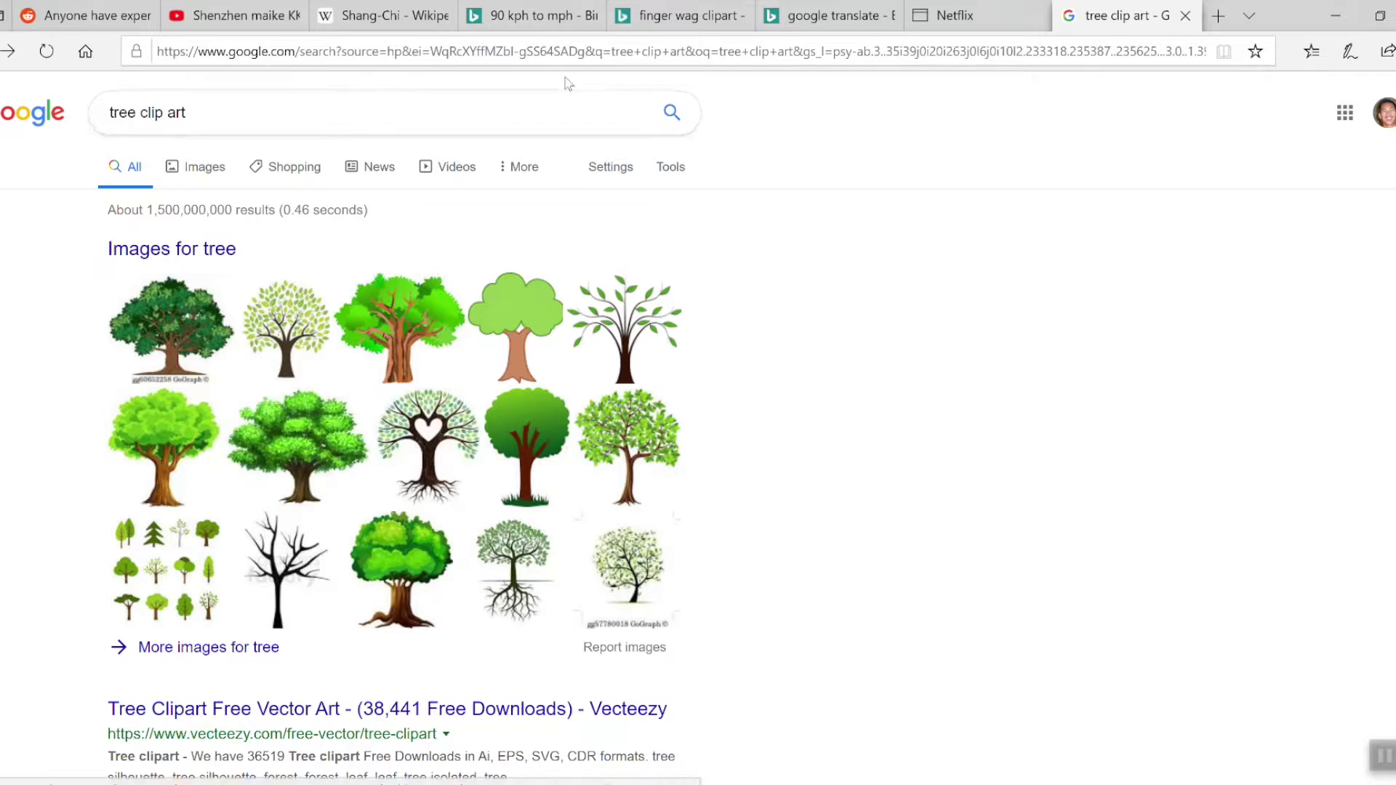
Step: Search Google for 'tree clip art'
left_click(206, 51)
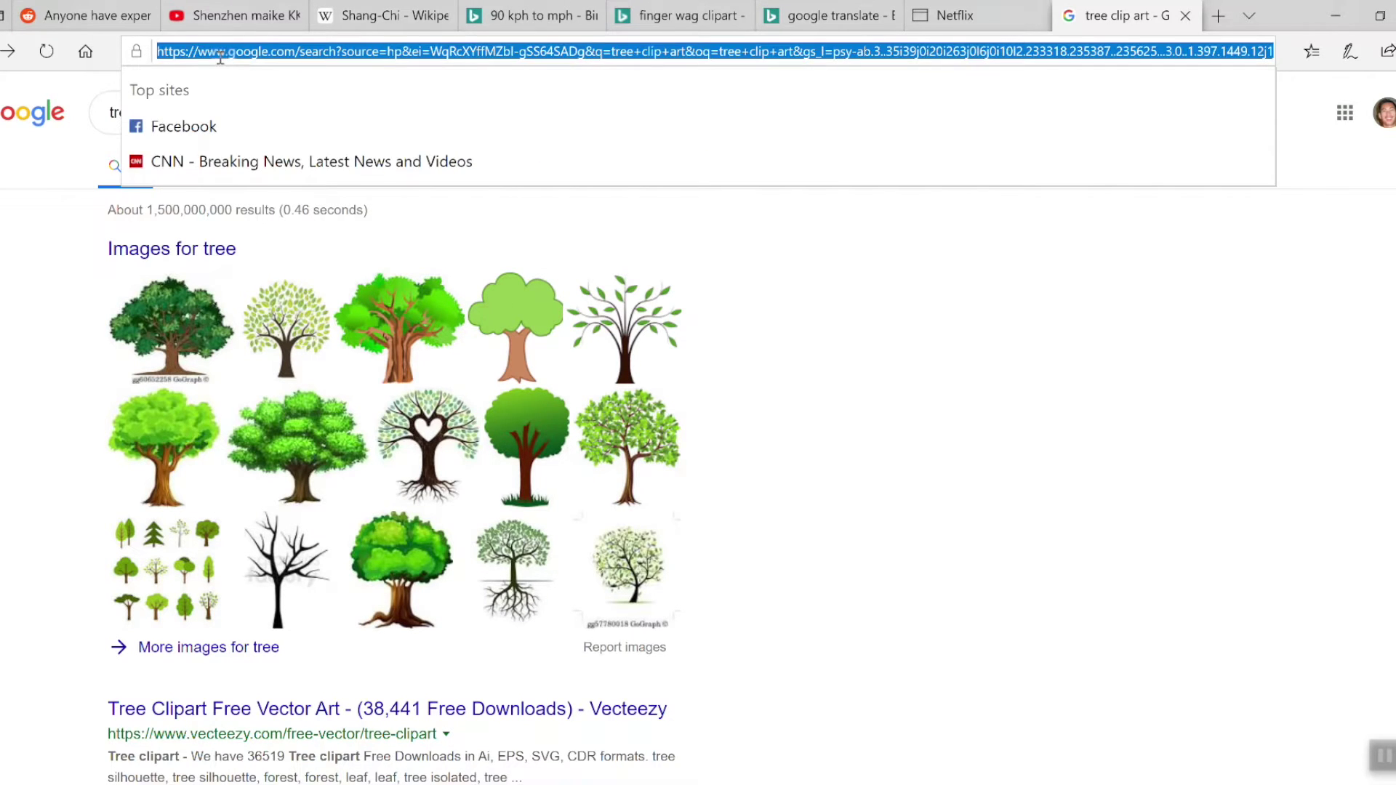
type("google")
key("Return")
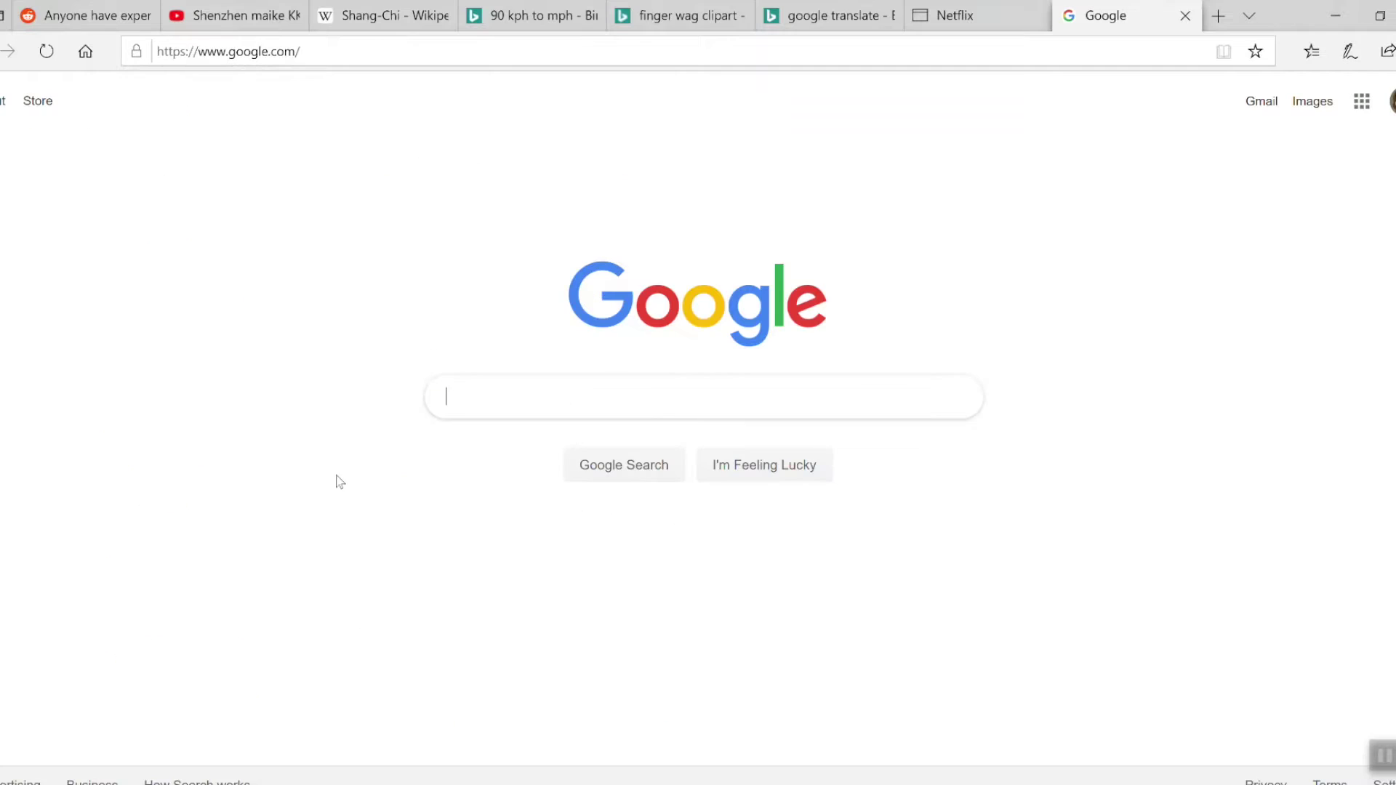
type("tree clip art")
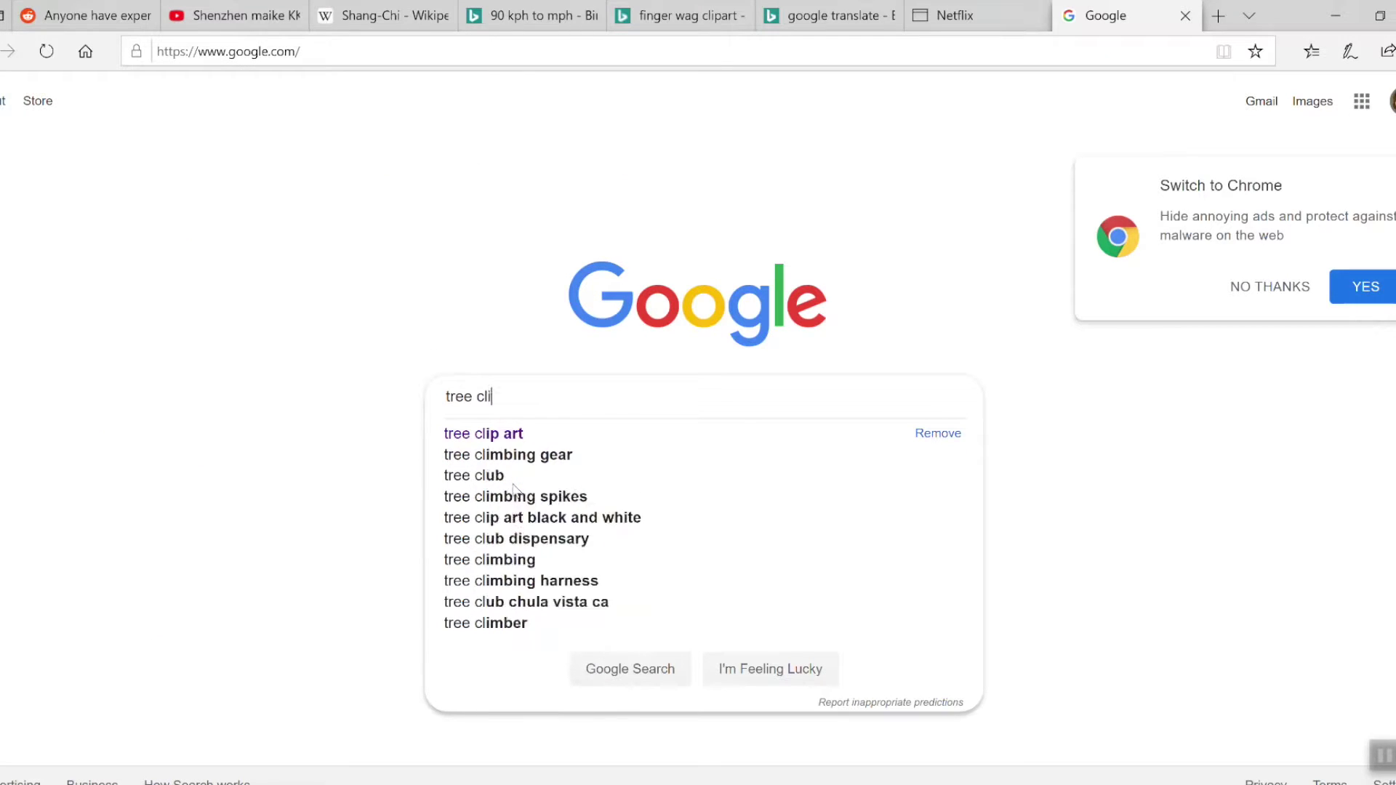
key("Return")
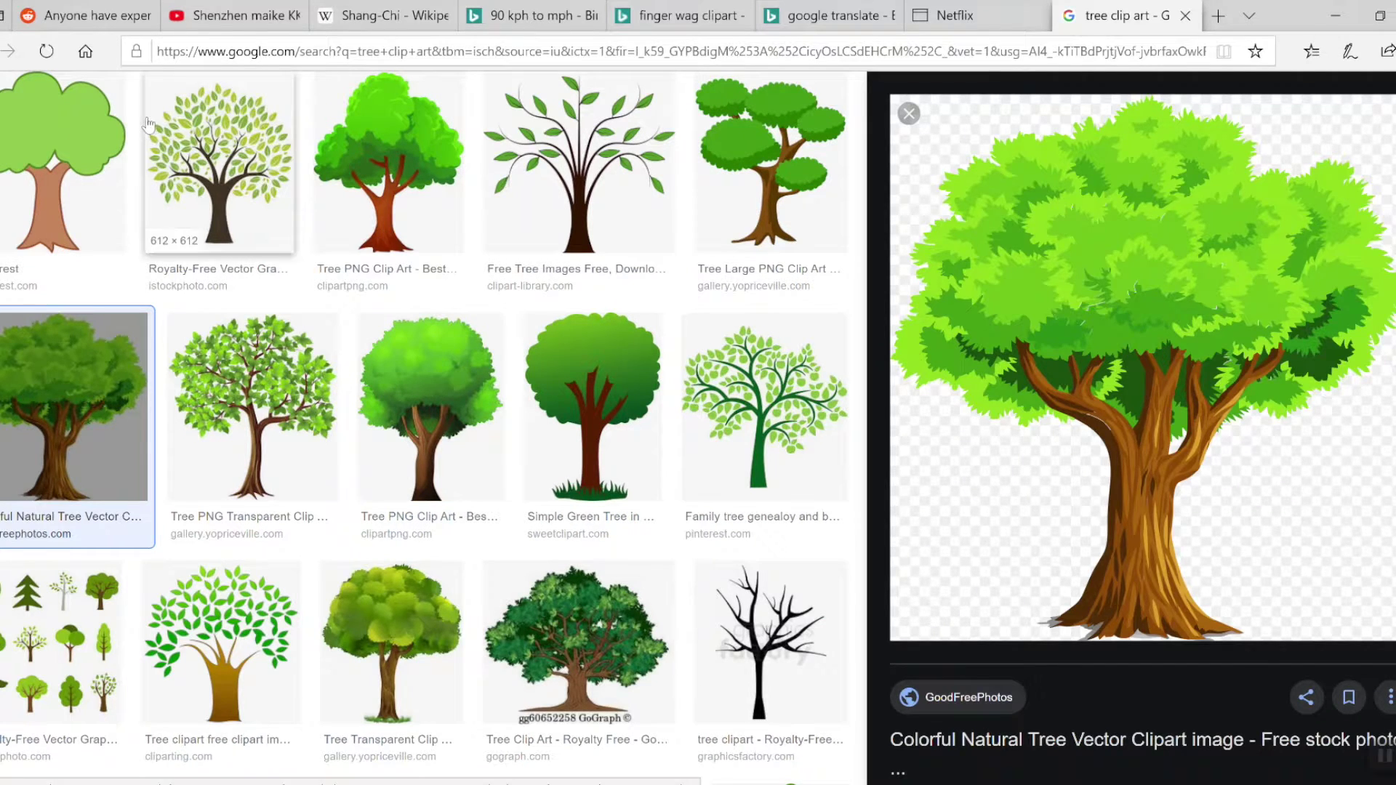
Step: Save the light-green cartoon tree image as test1.png, keeping PNG format
left_click(80, 168)
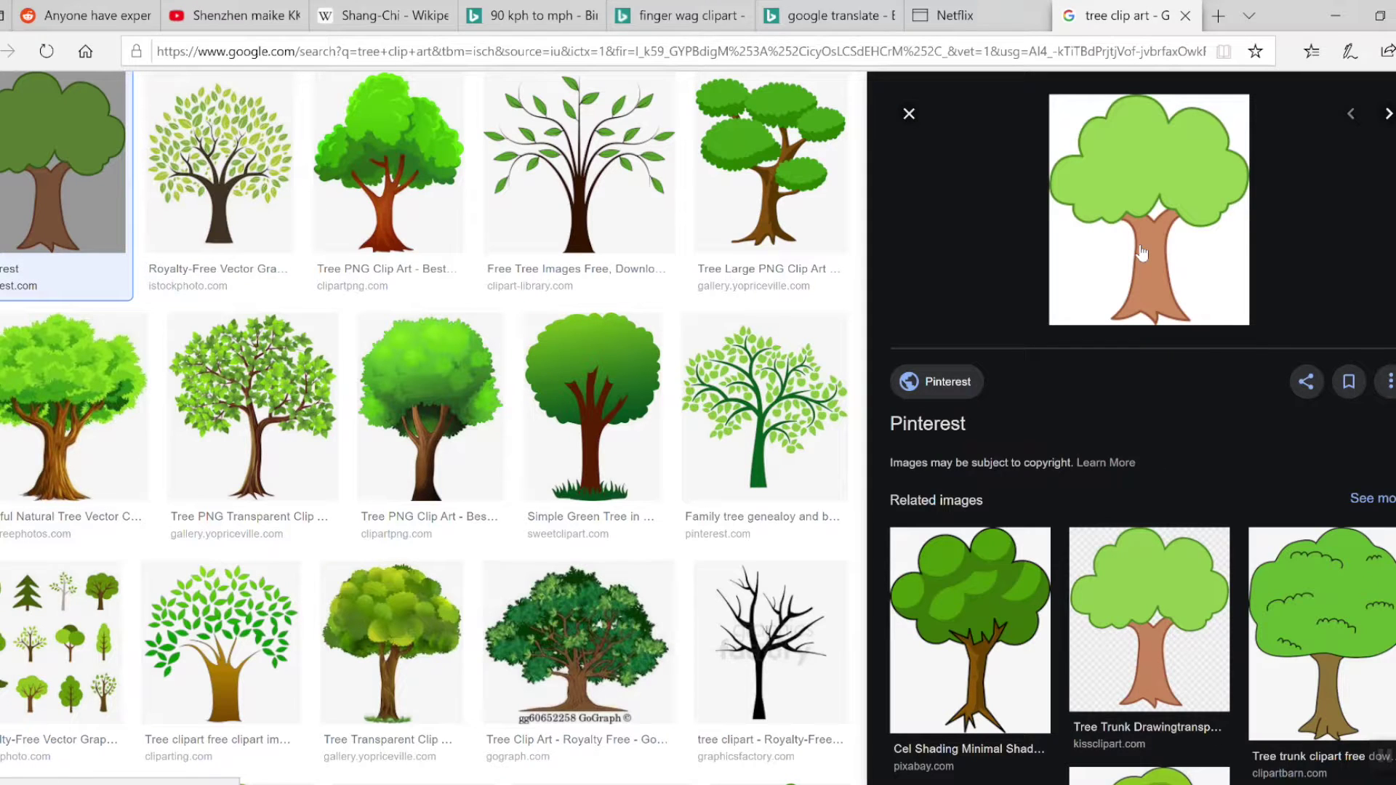
right_click(1142, 252)
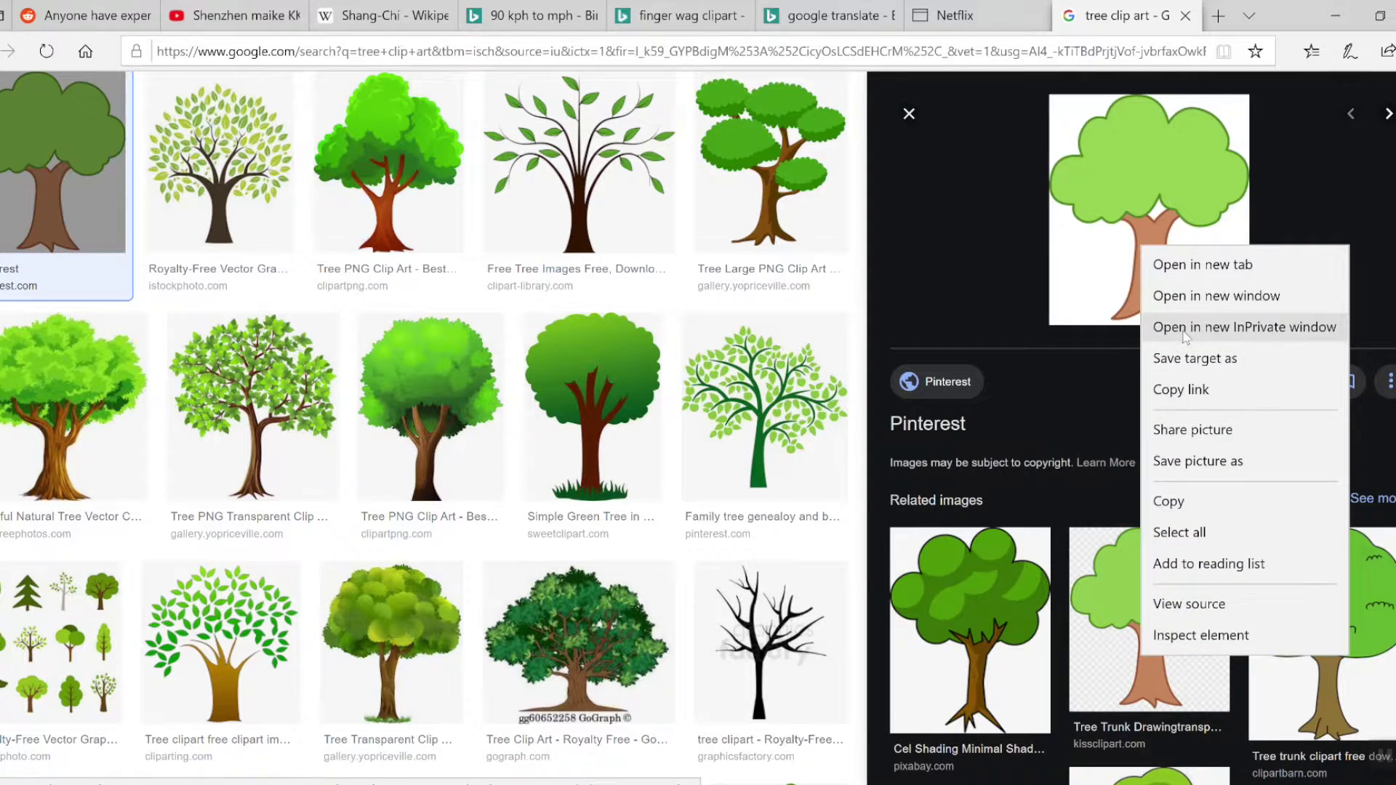
left_click(1207, 474)
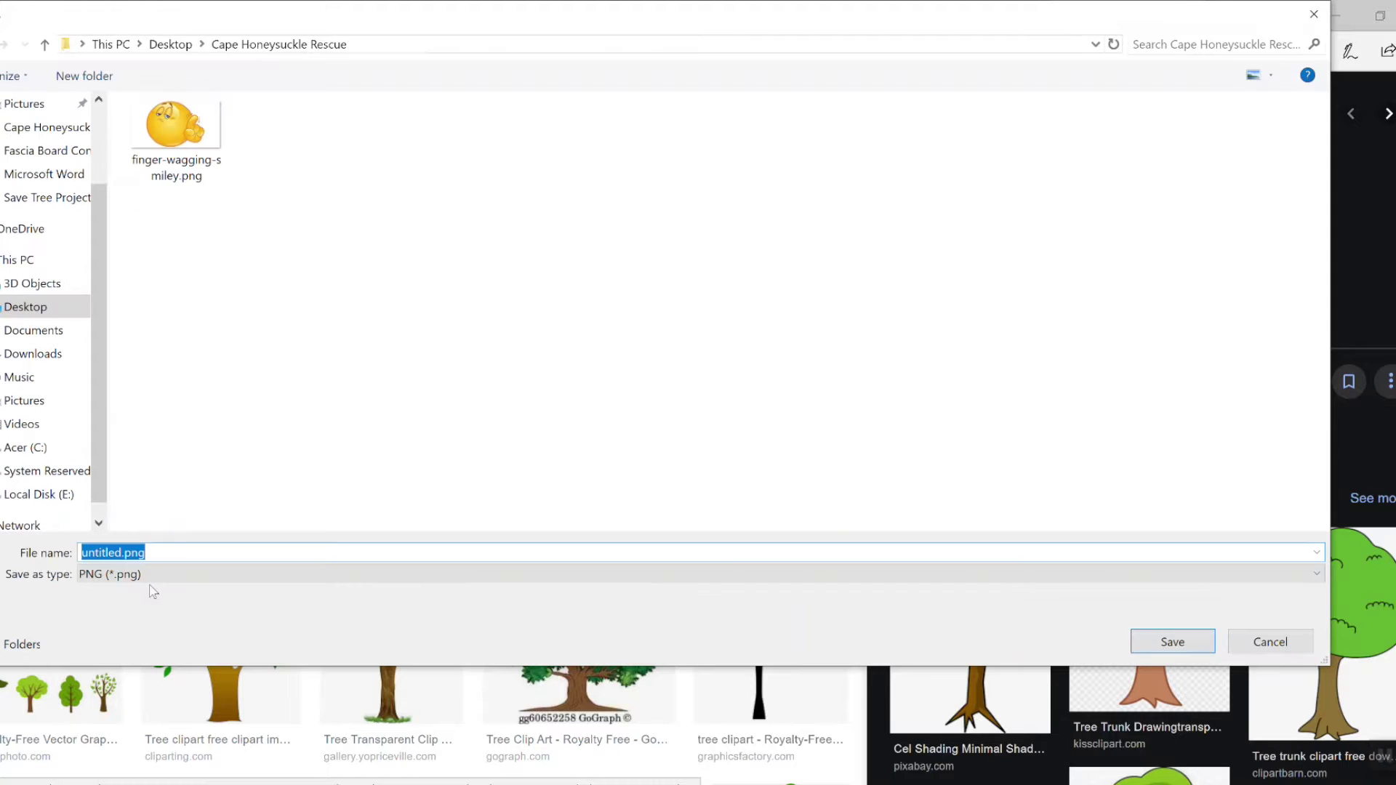
left_click(125, 579)
left_click(132, 605)
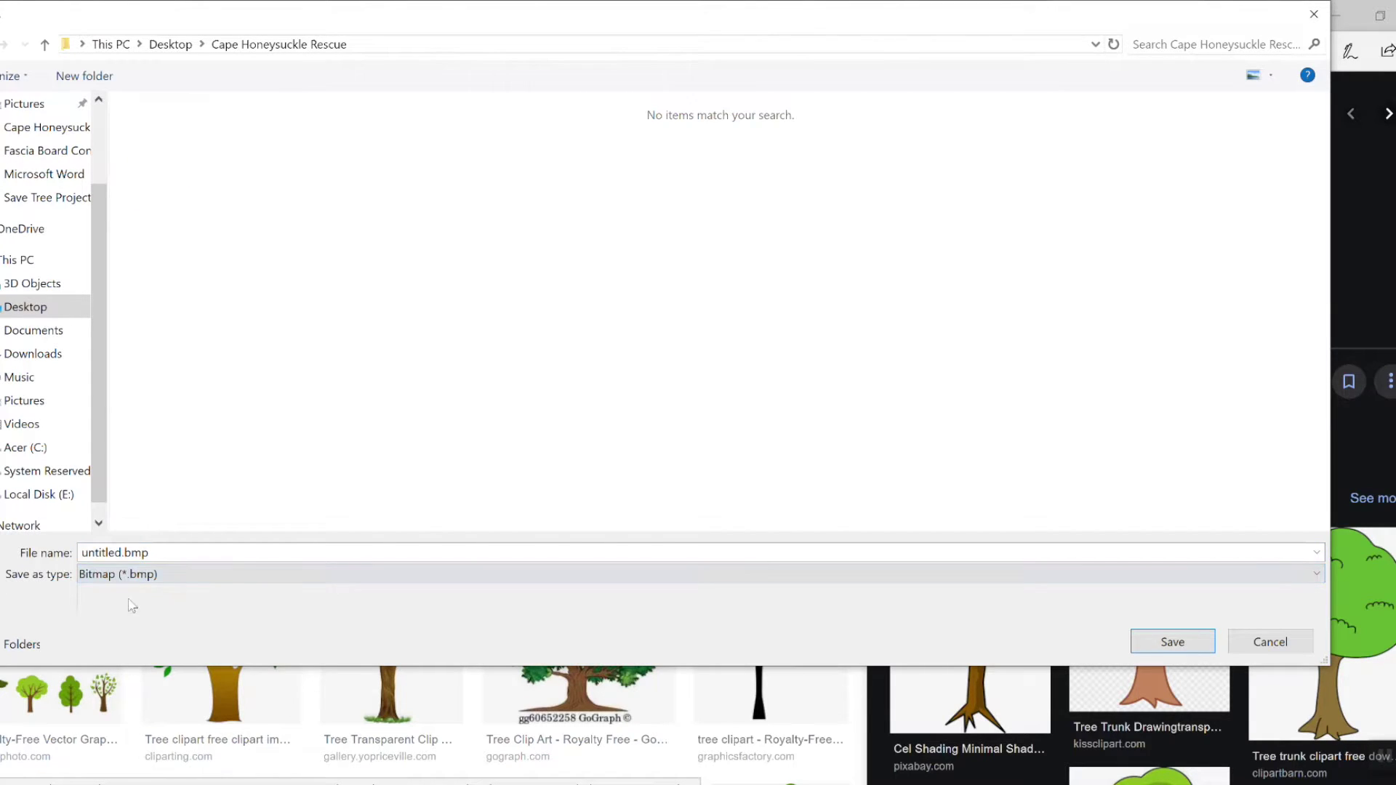
left_click(109, 574)
left_click(109, 606)
left_click(120, 551)
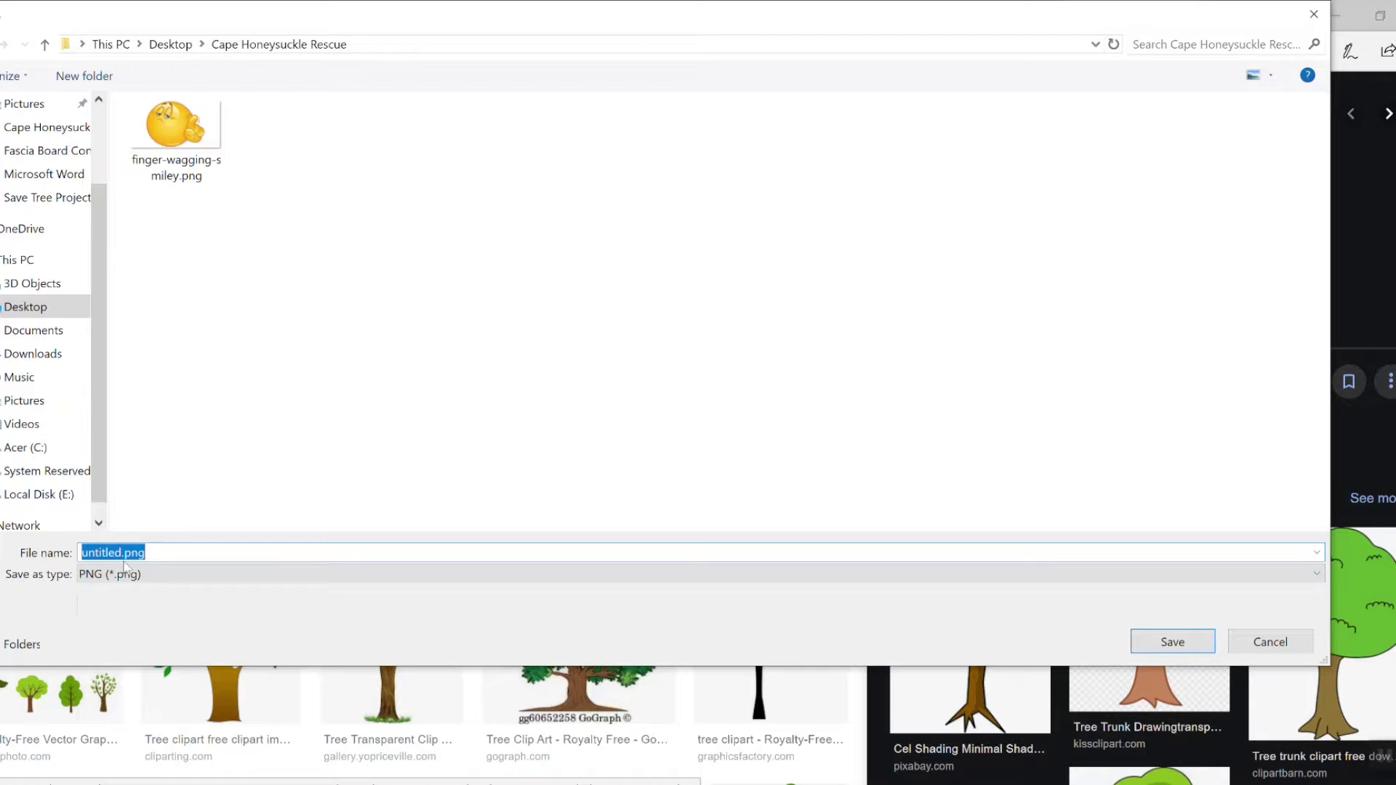
left_click(121, 551)
key("BackSpace")
key("BackSpace")
key("BackSpace")
key("BackSpace")
key("BackSpace")
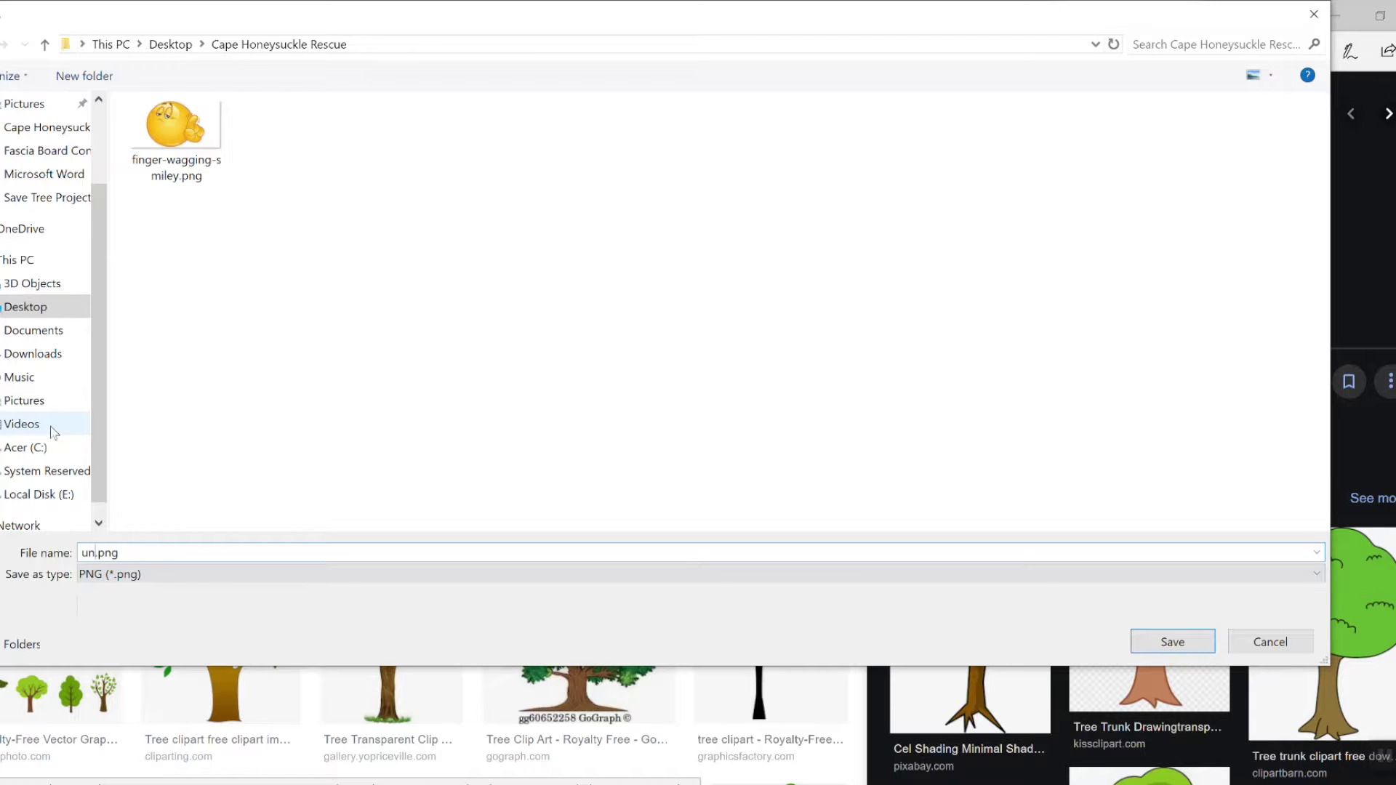
type("test1")
left_click(1171, 641)
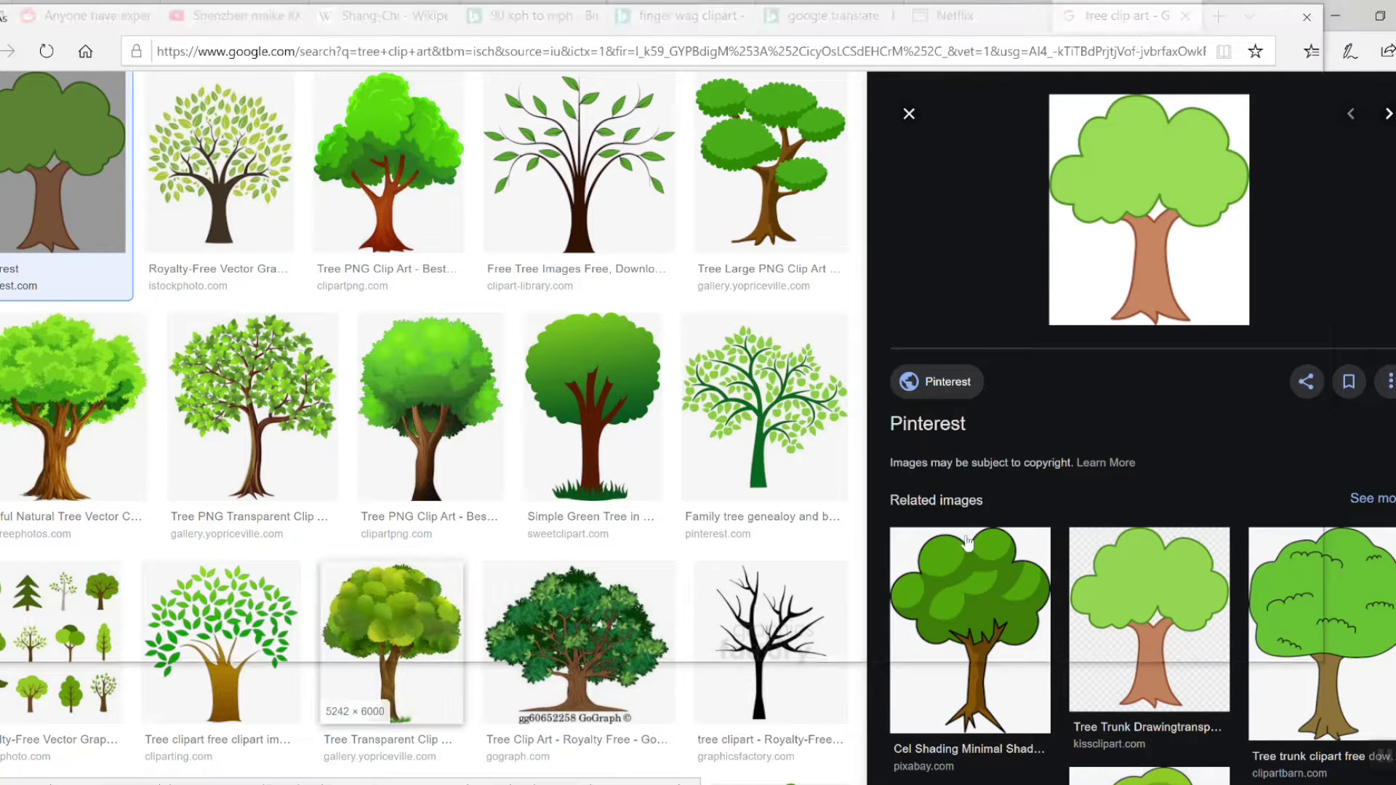
Step: Open test1.png in Photoshop
key("alt+Tab")
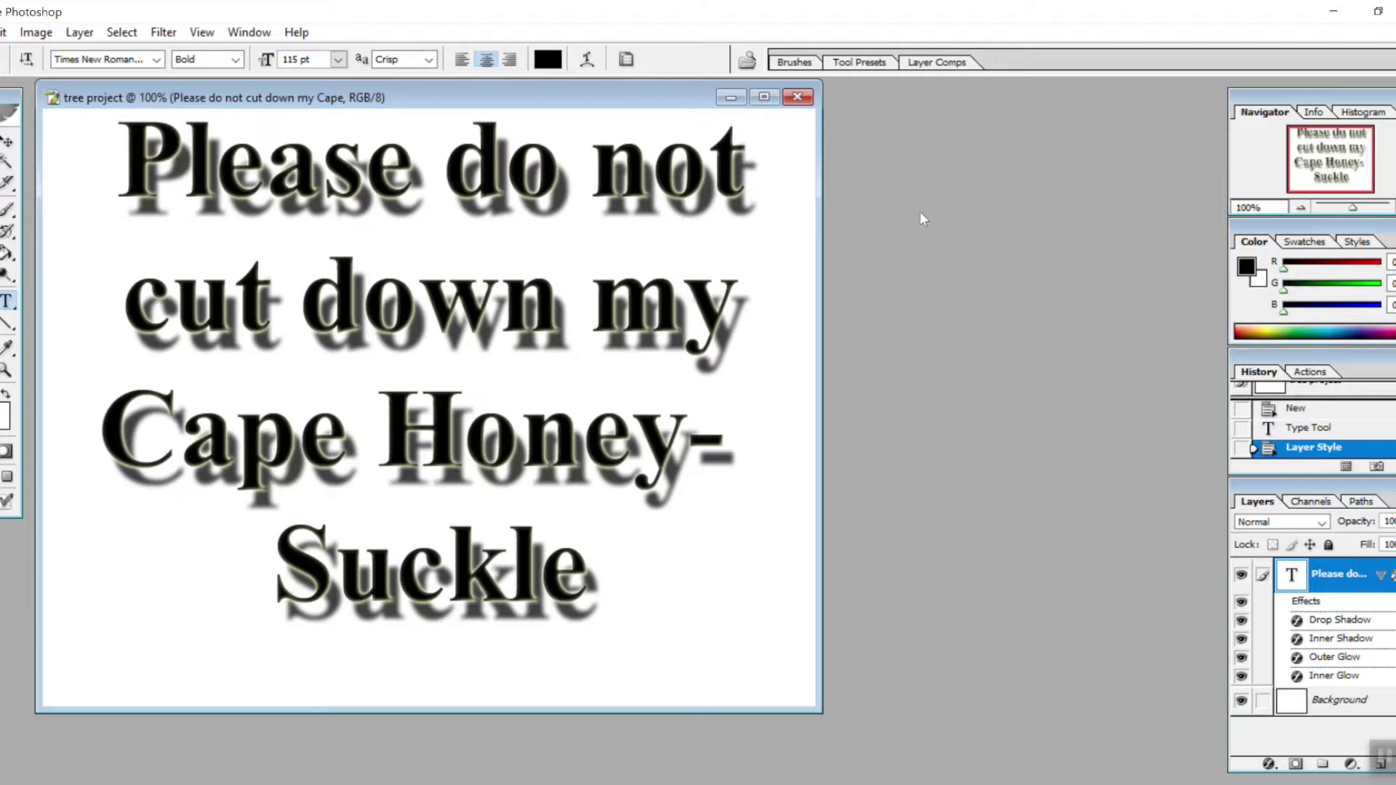
left_click(5, 32)
left_click(29, 73)
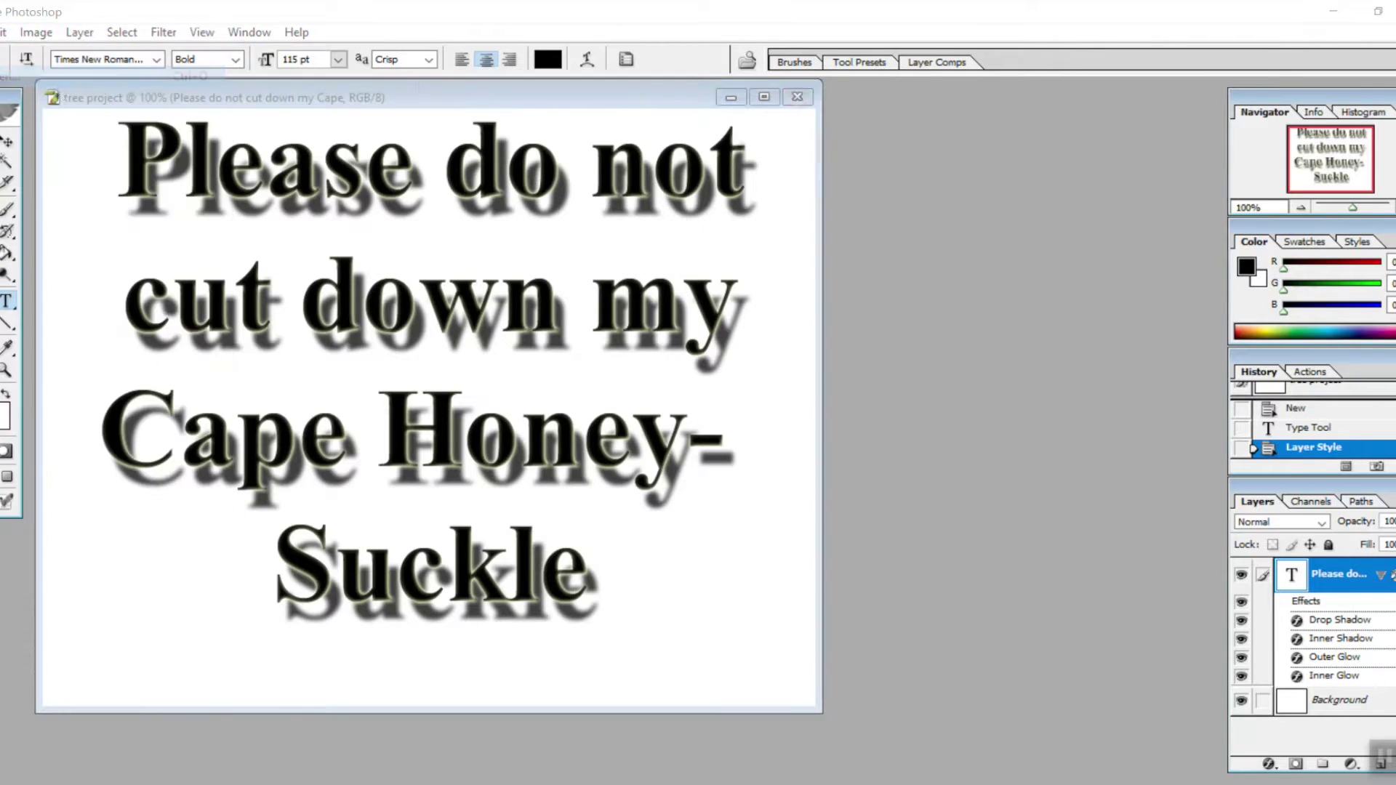
scroll(851, 277, "down", 3)
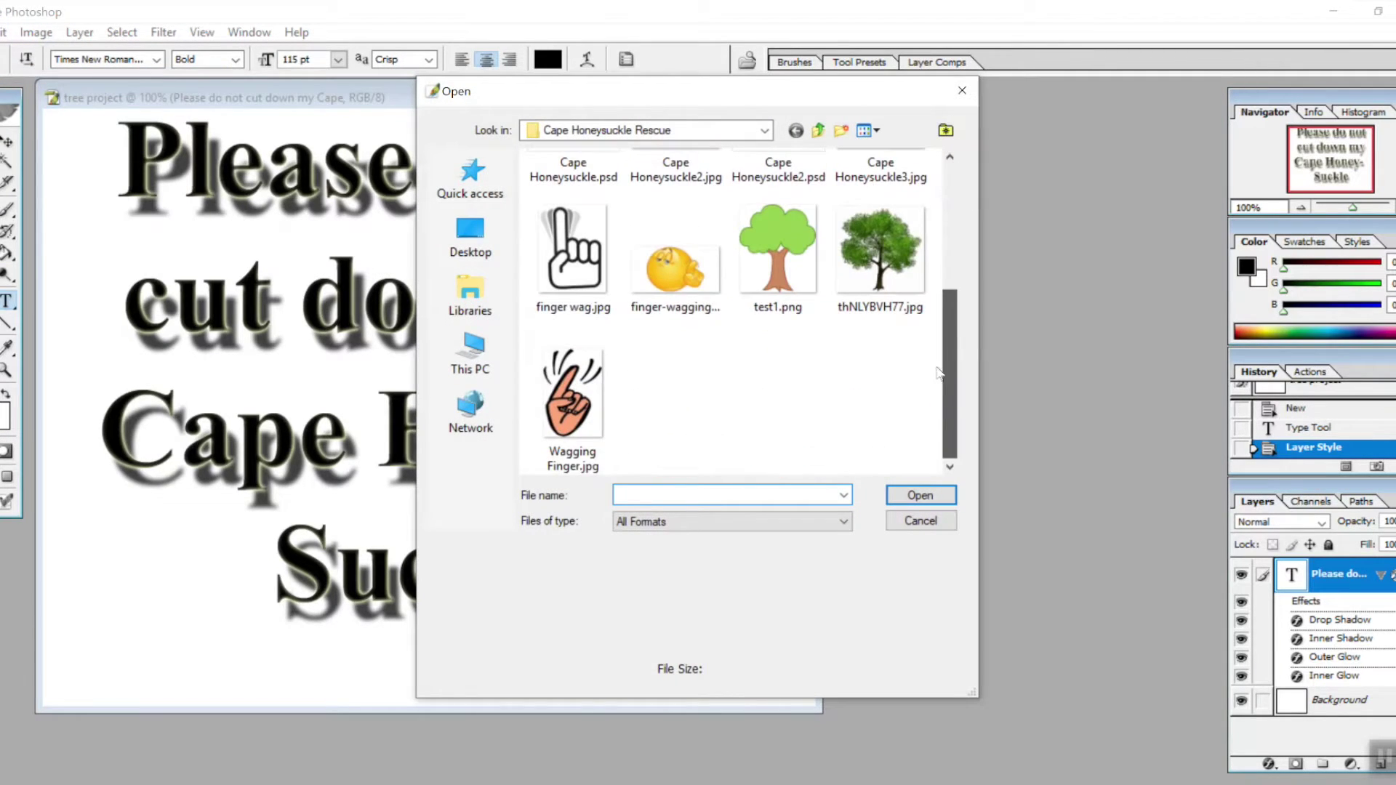
double_click(777, 254)
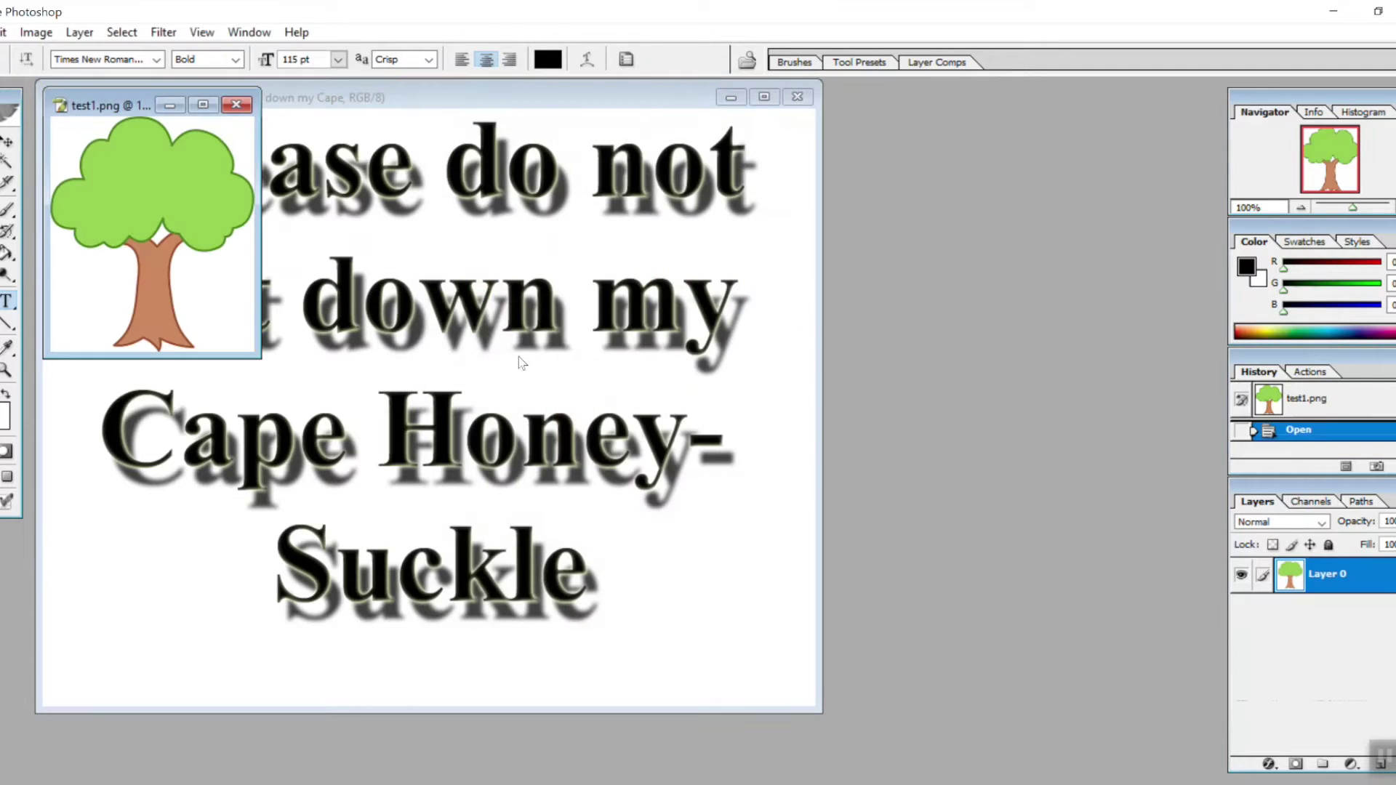
Step: Drag the cartoon tree into the sign, place it below the text layer at lower left
key("ctrl+a")
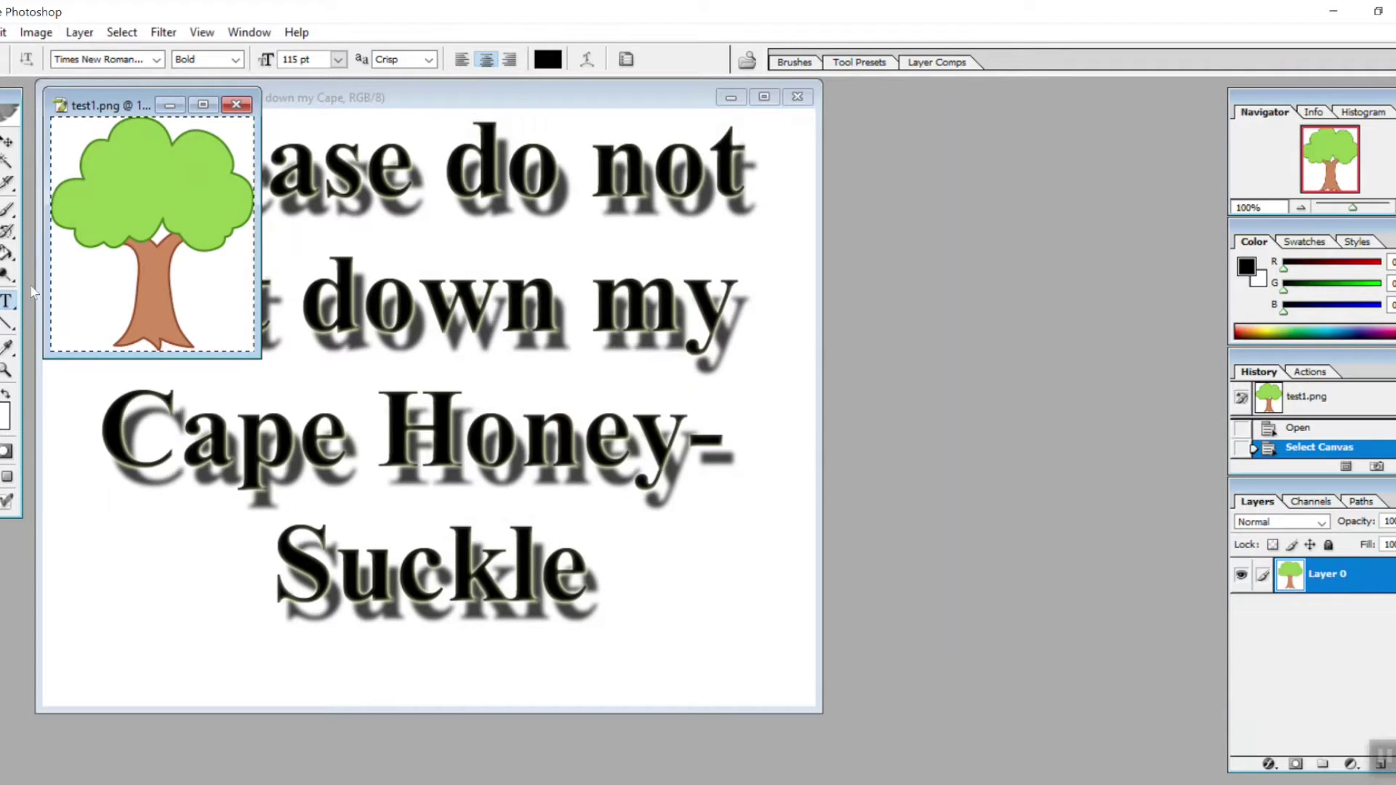
left_click(8, 142)
left_click_drag(133, 240, 174, 470)
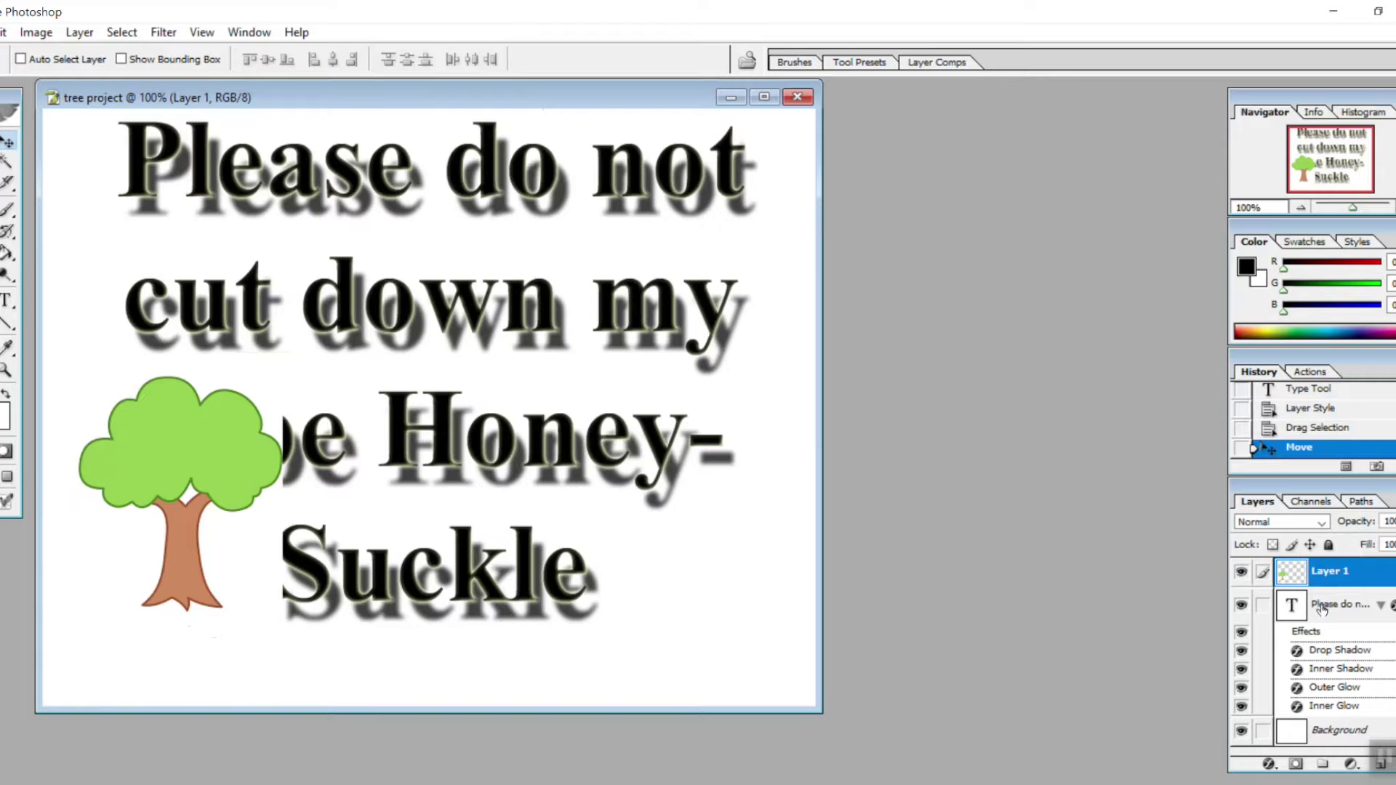
left_click_drag(1312, 613, 1301, 576)
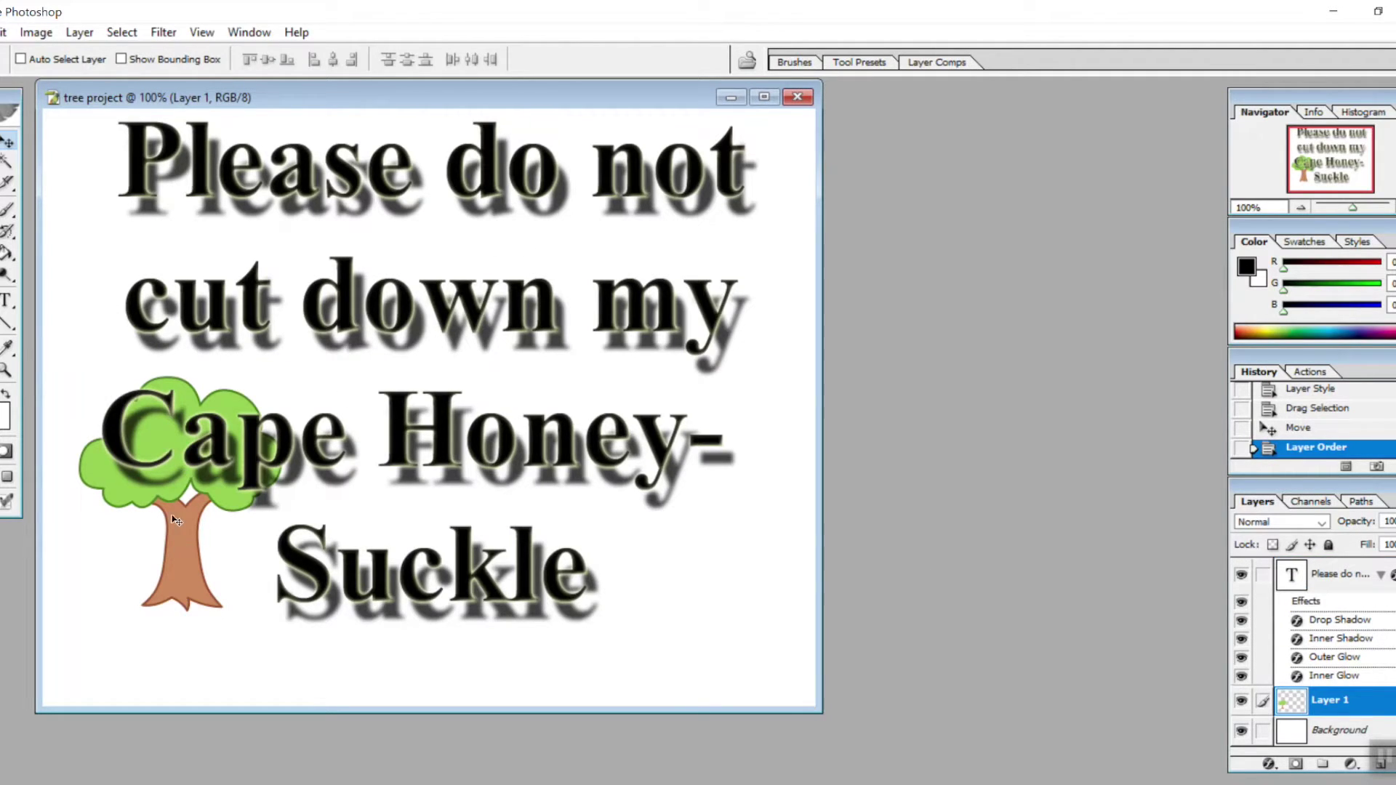
left_click_drag(174, 520, 179, 554)
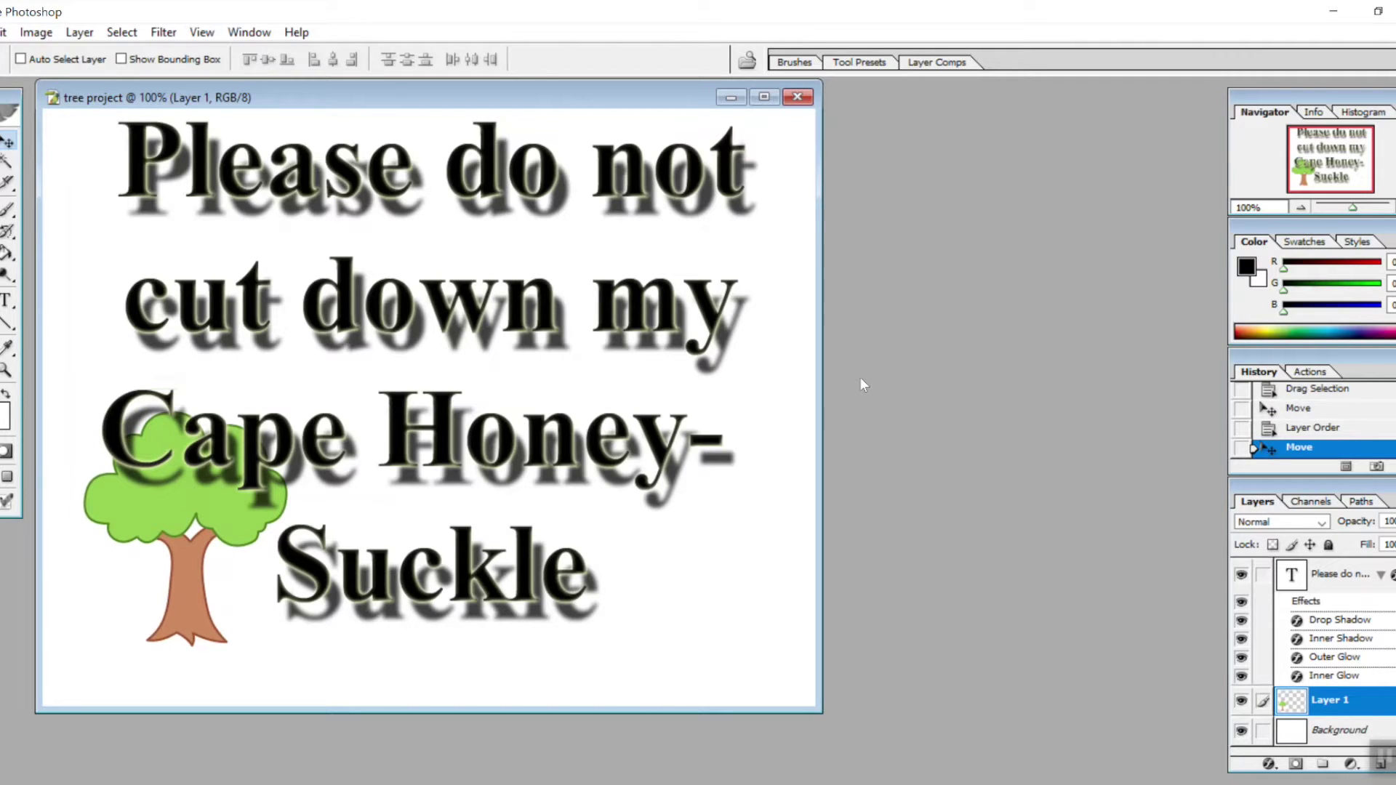
left_click(2, 32)
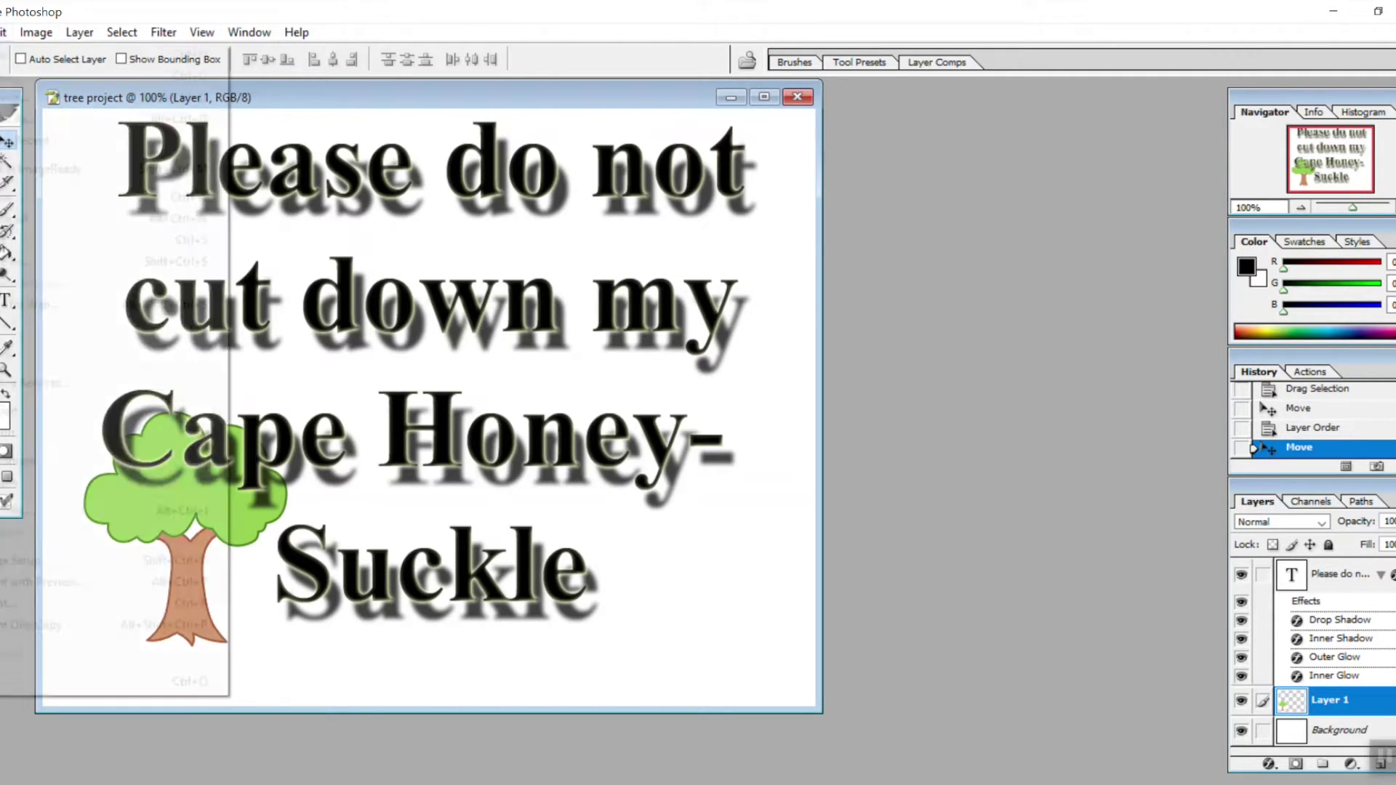
Step: Open thNLYBVH77.jpg and drag the leafy tree into the sign as Layer 2
left_click(30, 62)
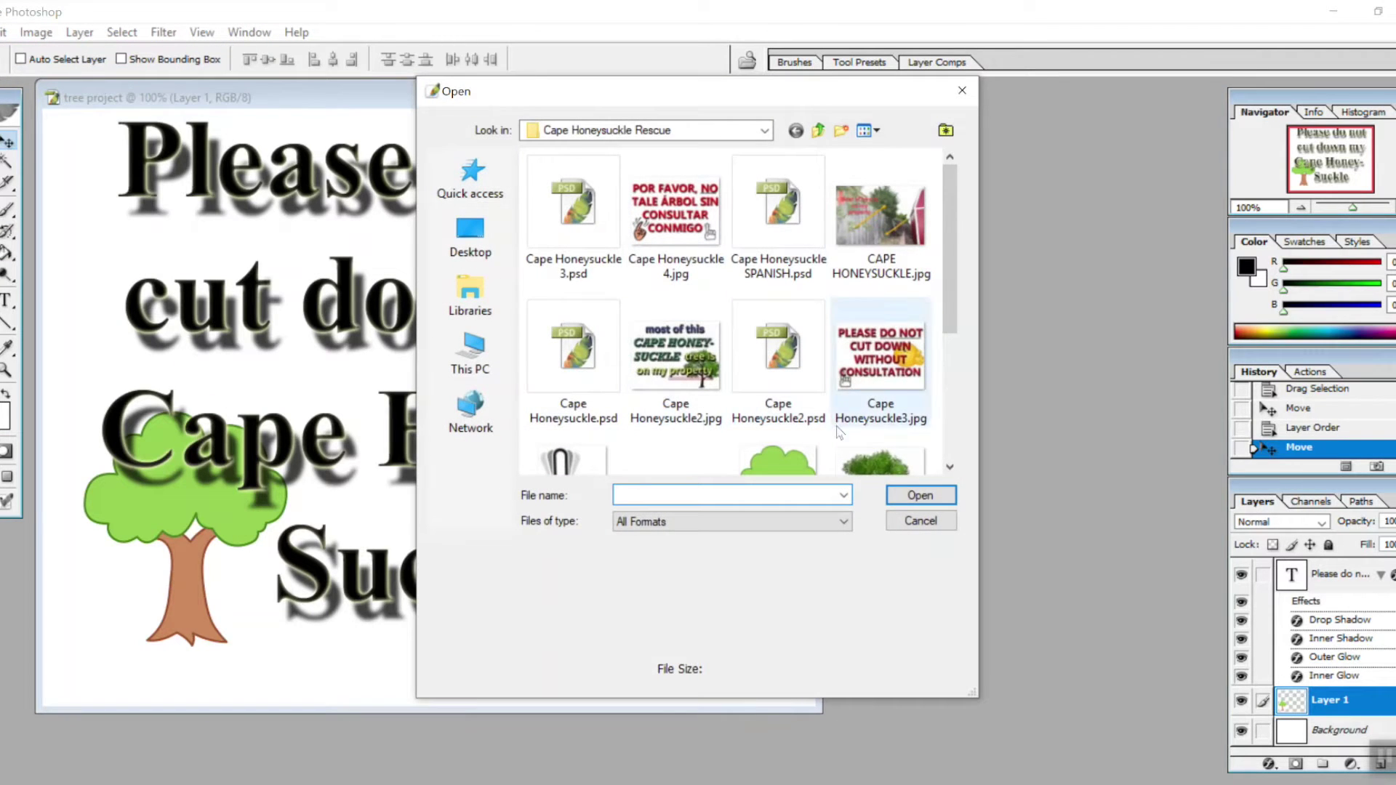
scroll(865, 451, "down", 2)
double_click(872, 465)
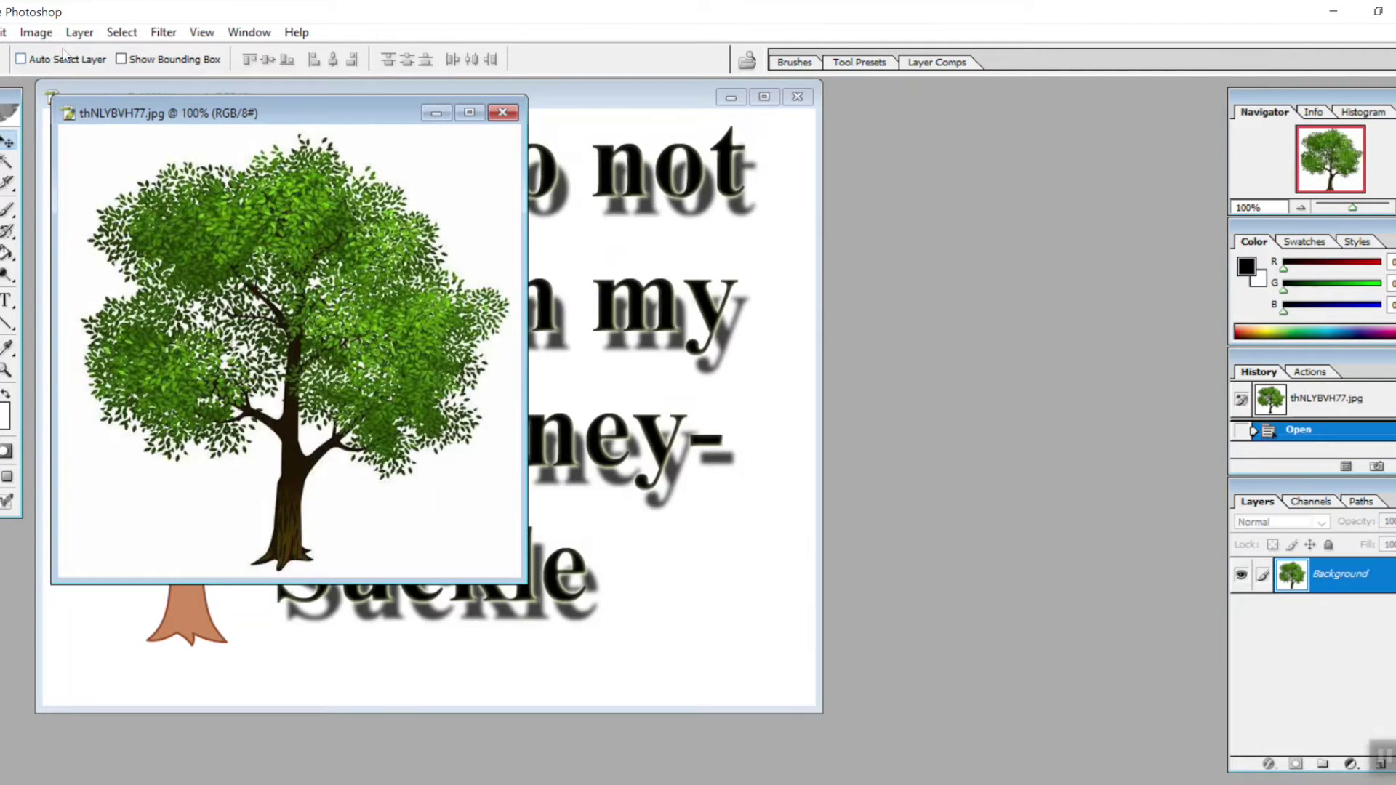
left_click_drag(274, 117, 870, 197)
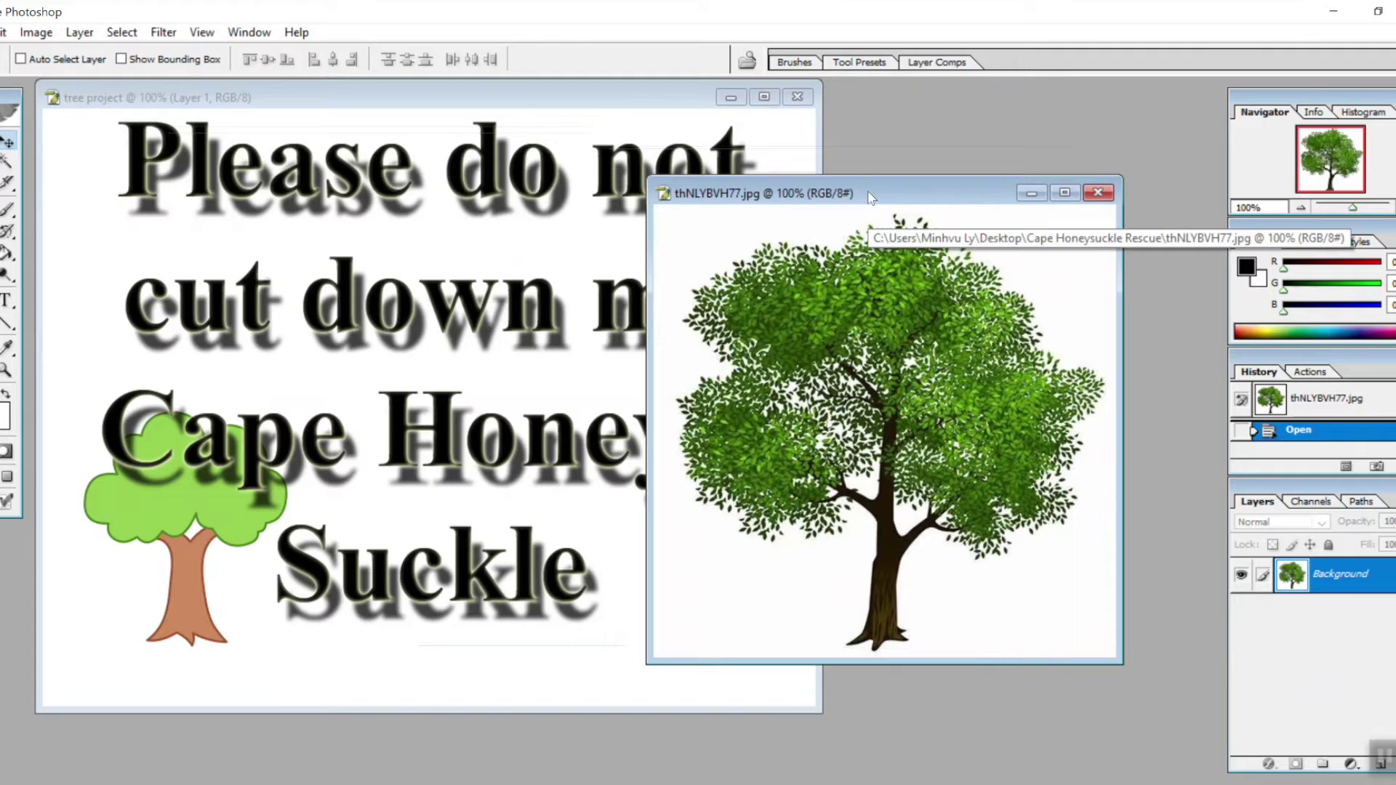
key("ctrl+a")
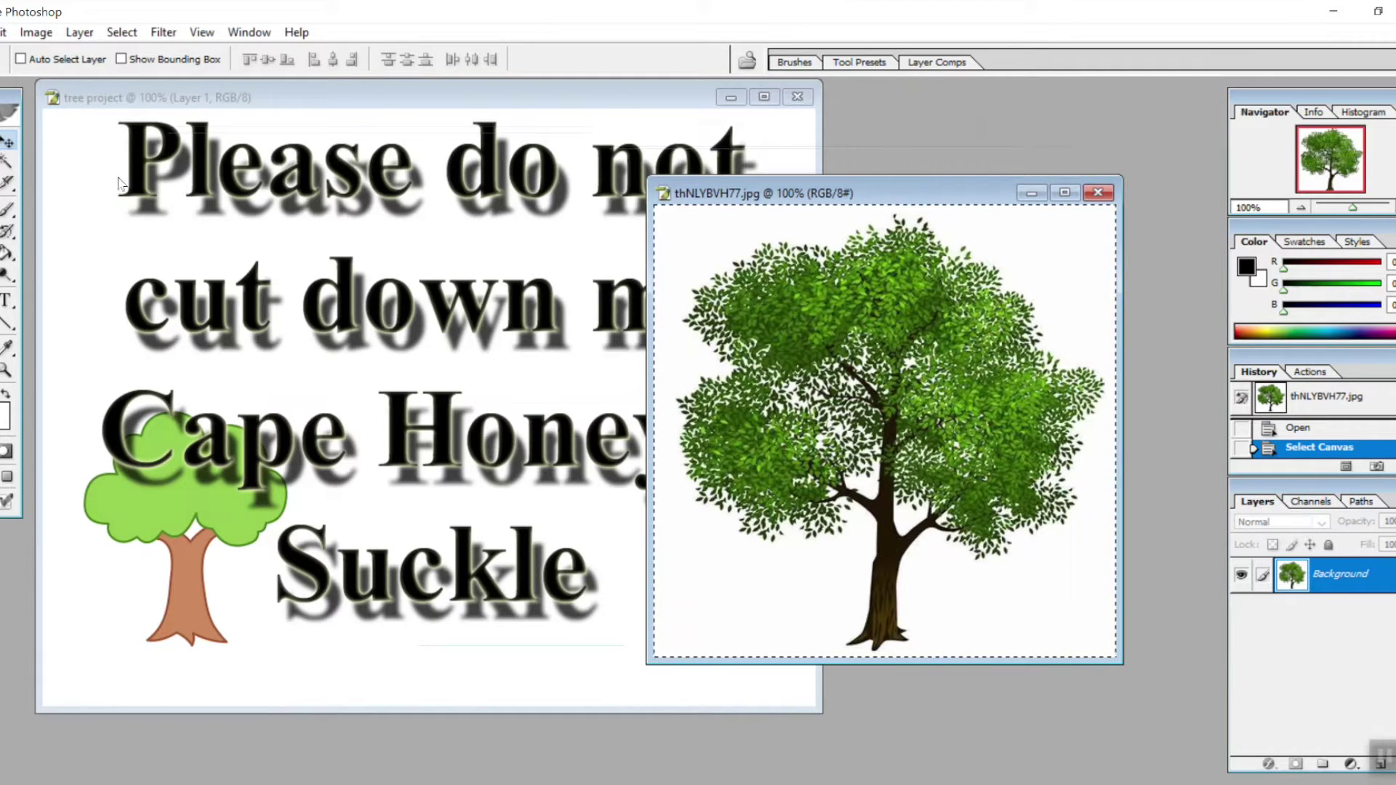
left_click_drag(969, 356, 718, 313)
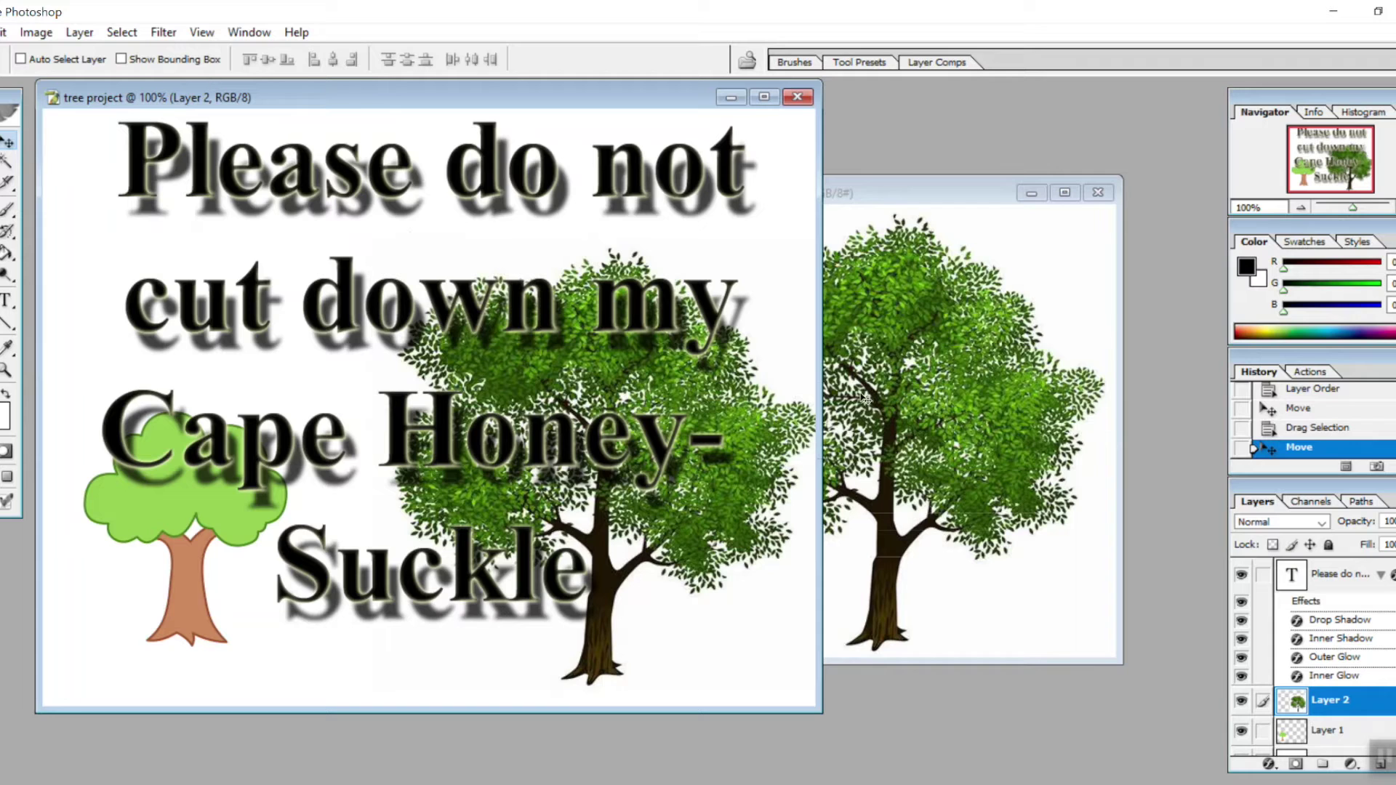
left_click(1342, 590)
Step: Change the sign text colour to pure red FF0000 and commit the edit
double_click(1298, 583)
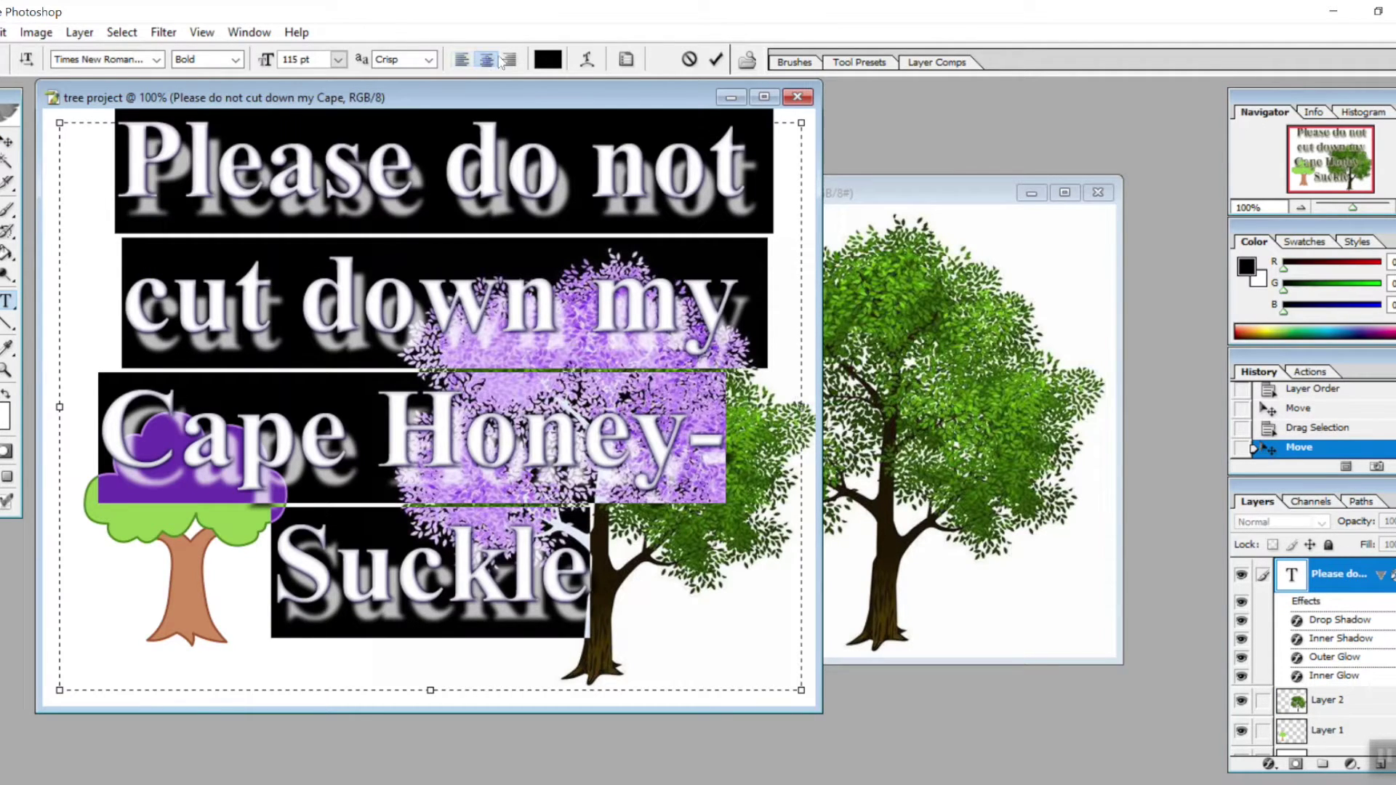
left_click(547, 59)
left_click(891, 346)
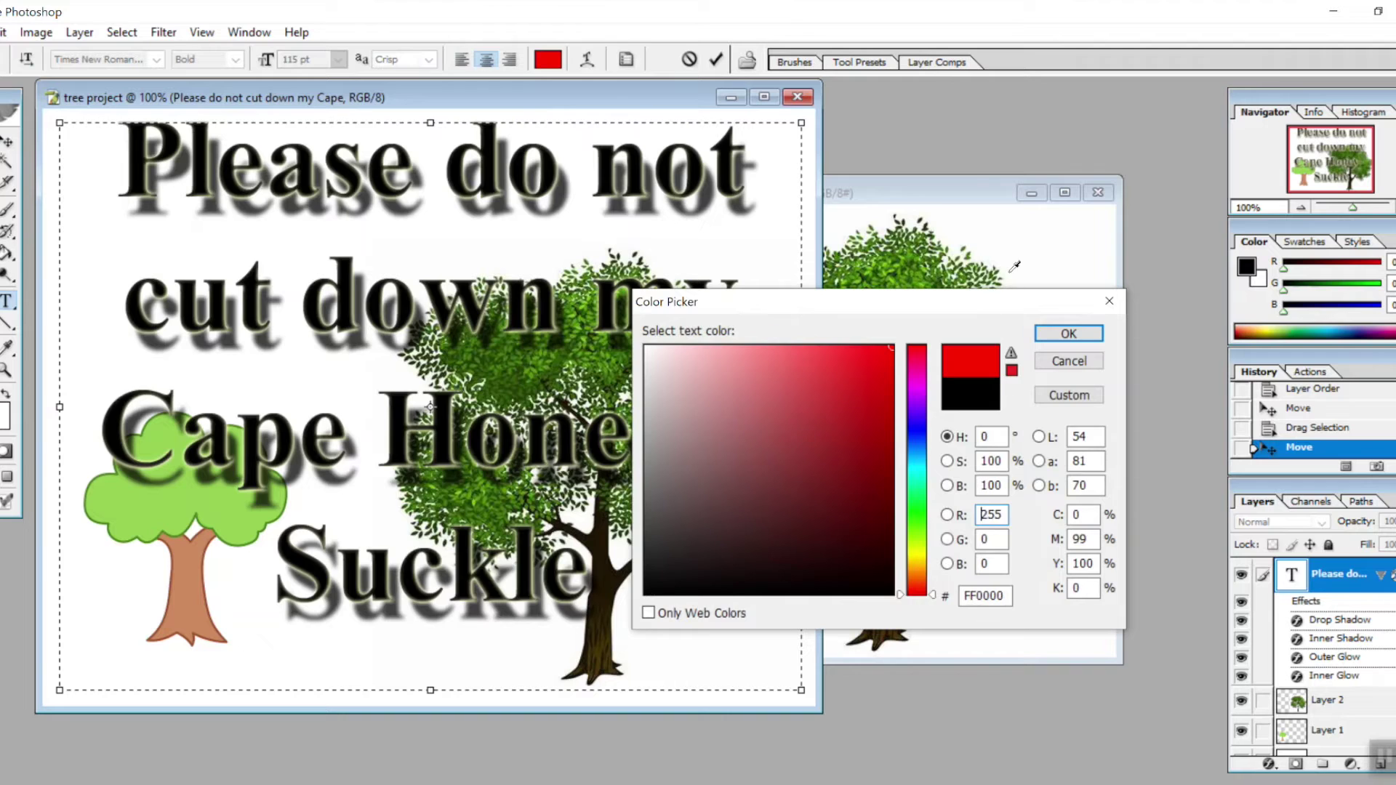
left_click(1069, 334)
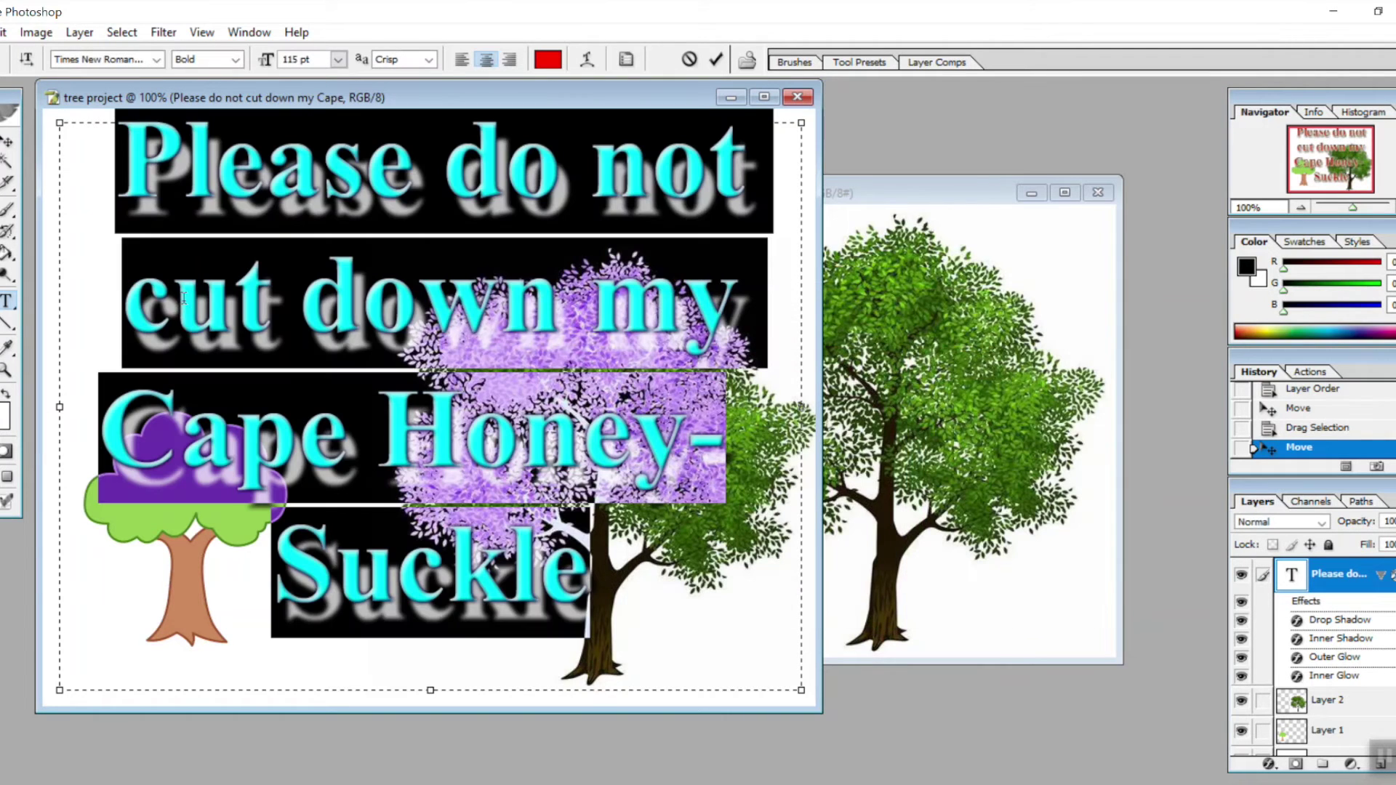
left_click(48, 625)
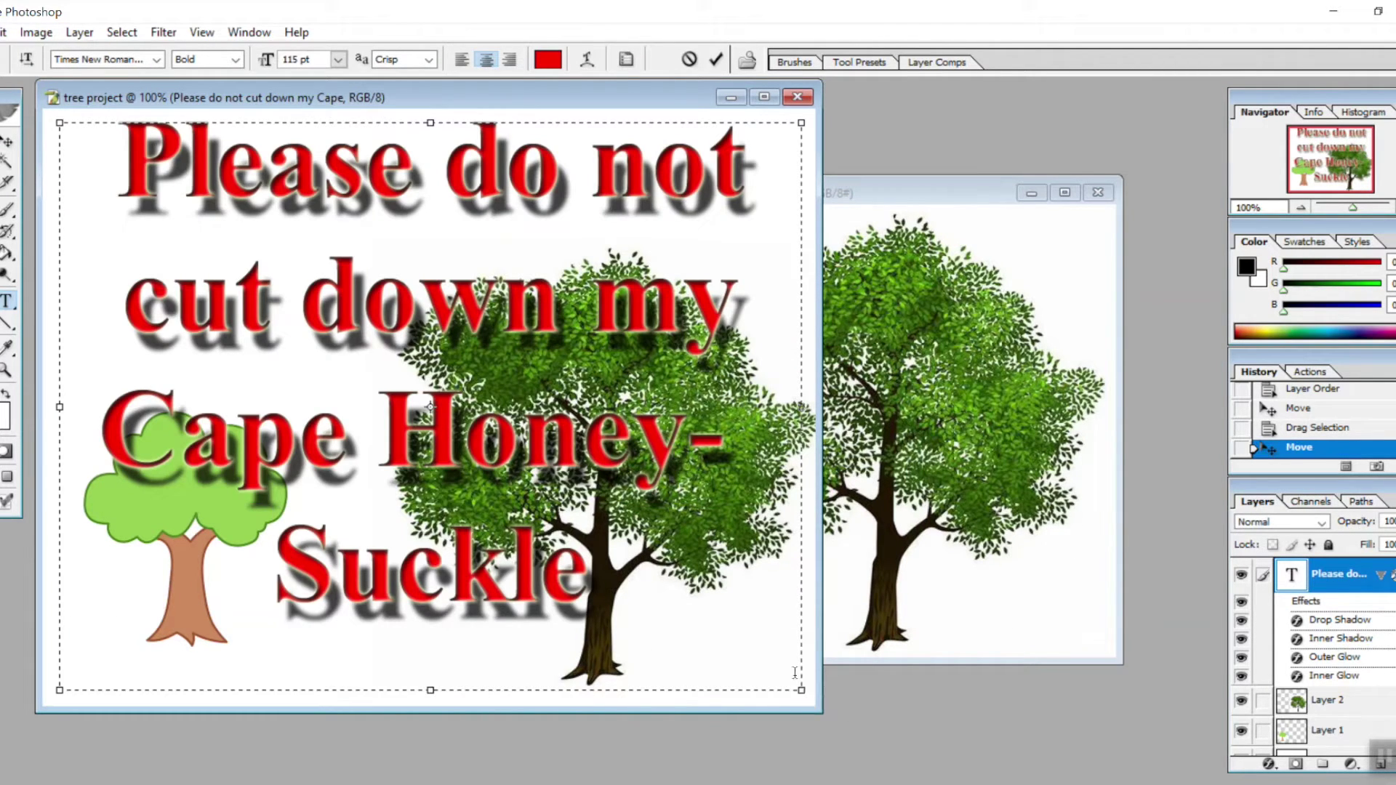
left_click(6, 144)
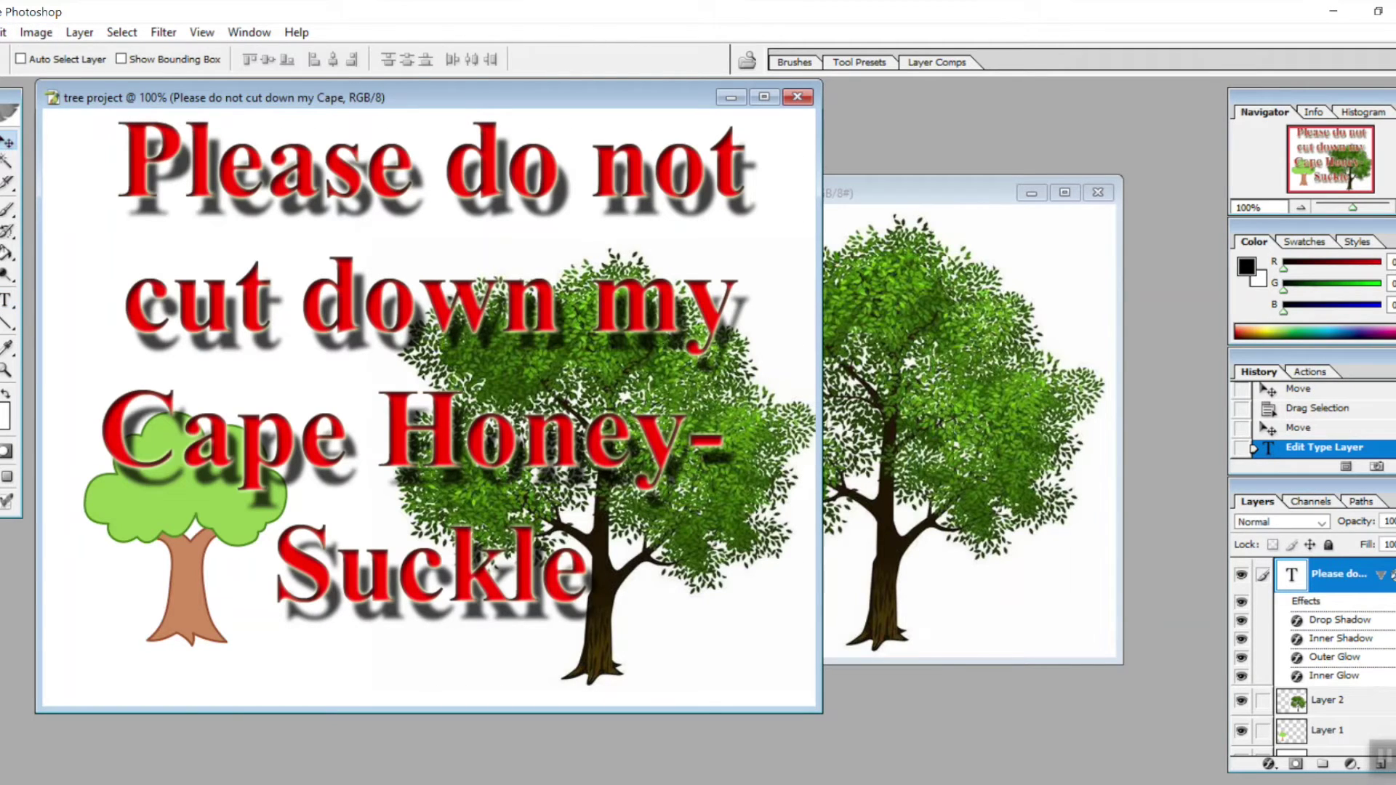
left_click(1, 32)
left_click(22, 263)
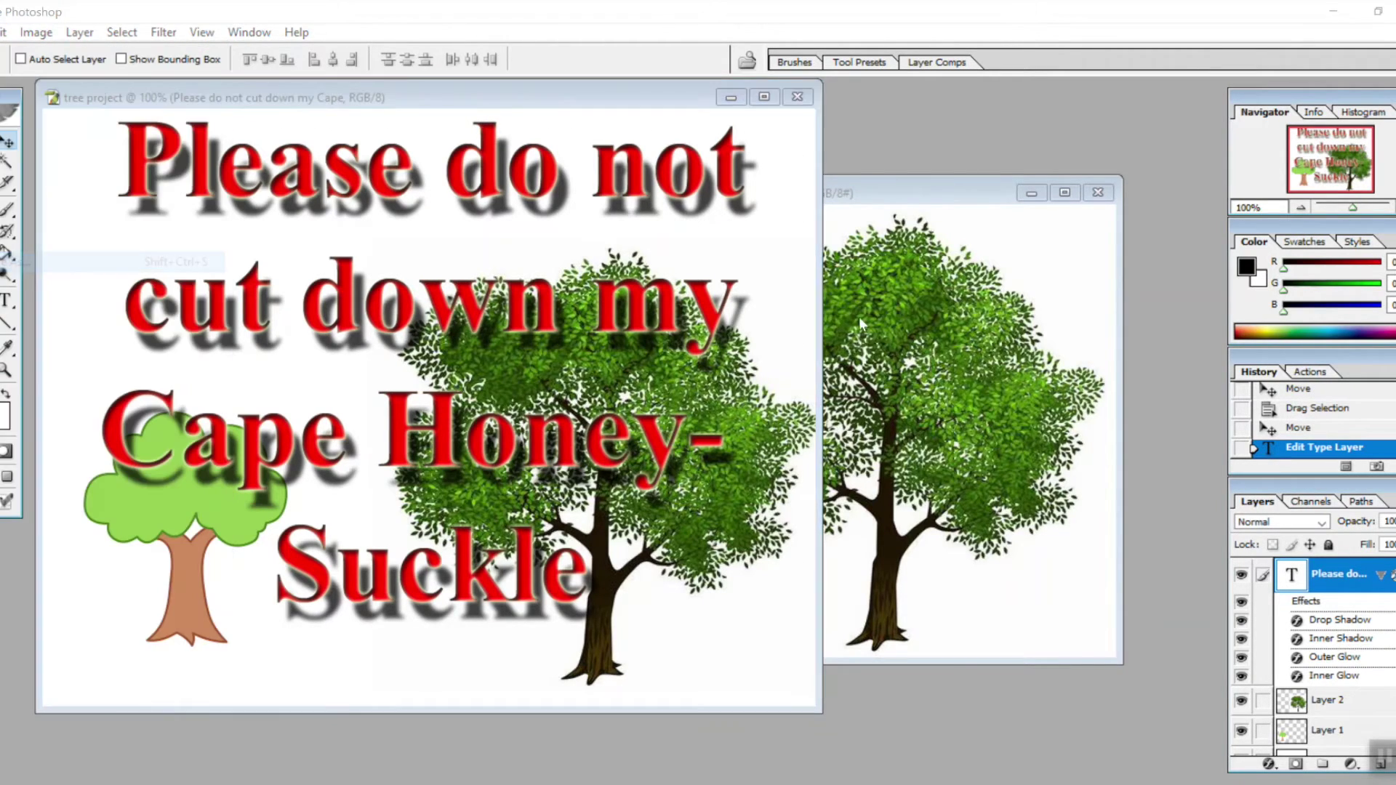
Step: Save the sign as tree project.jpg in JPEG format at maximum quality, then minimize Photoshop
left_click(736, 463)
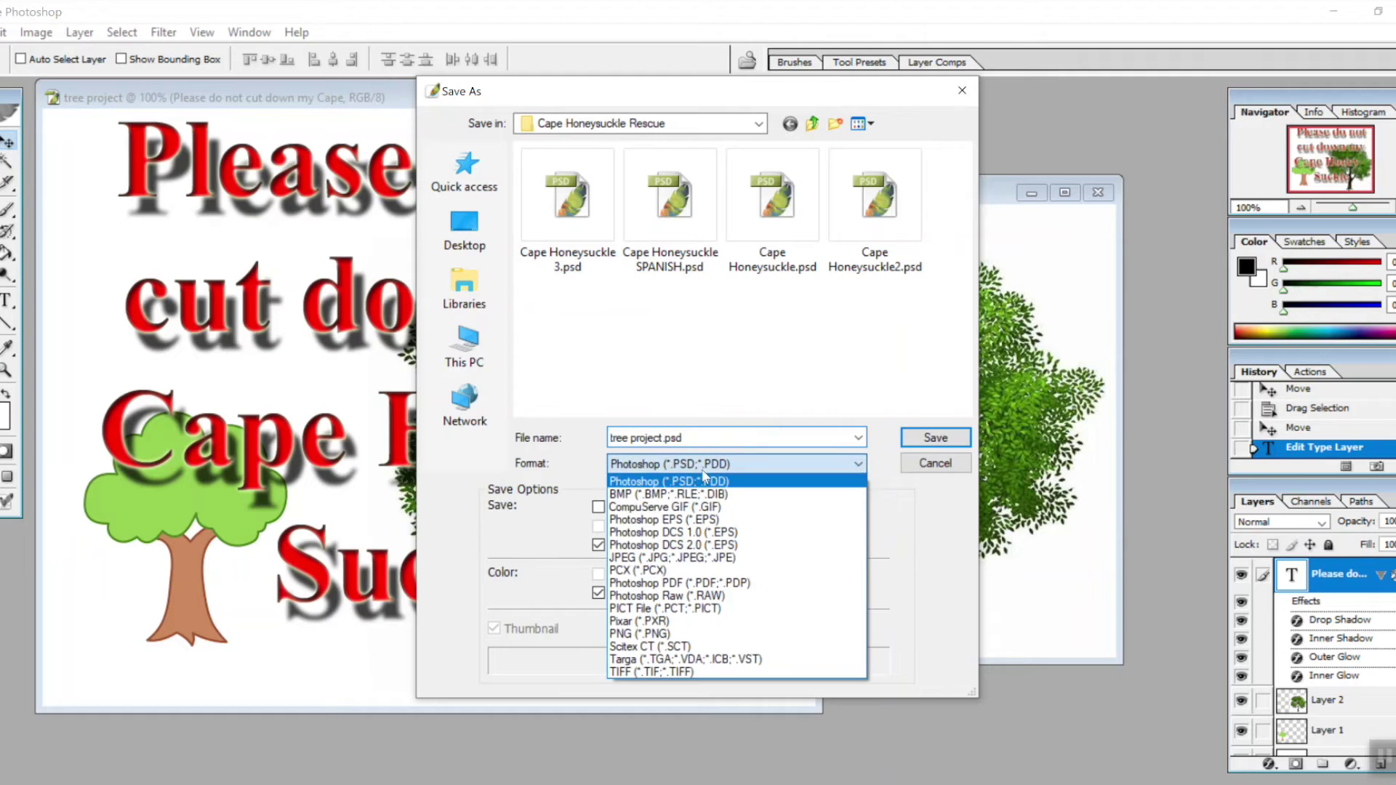
left_click(709, 557)
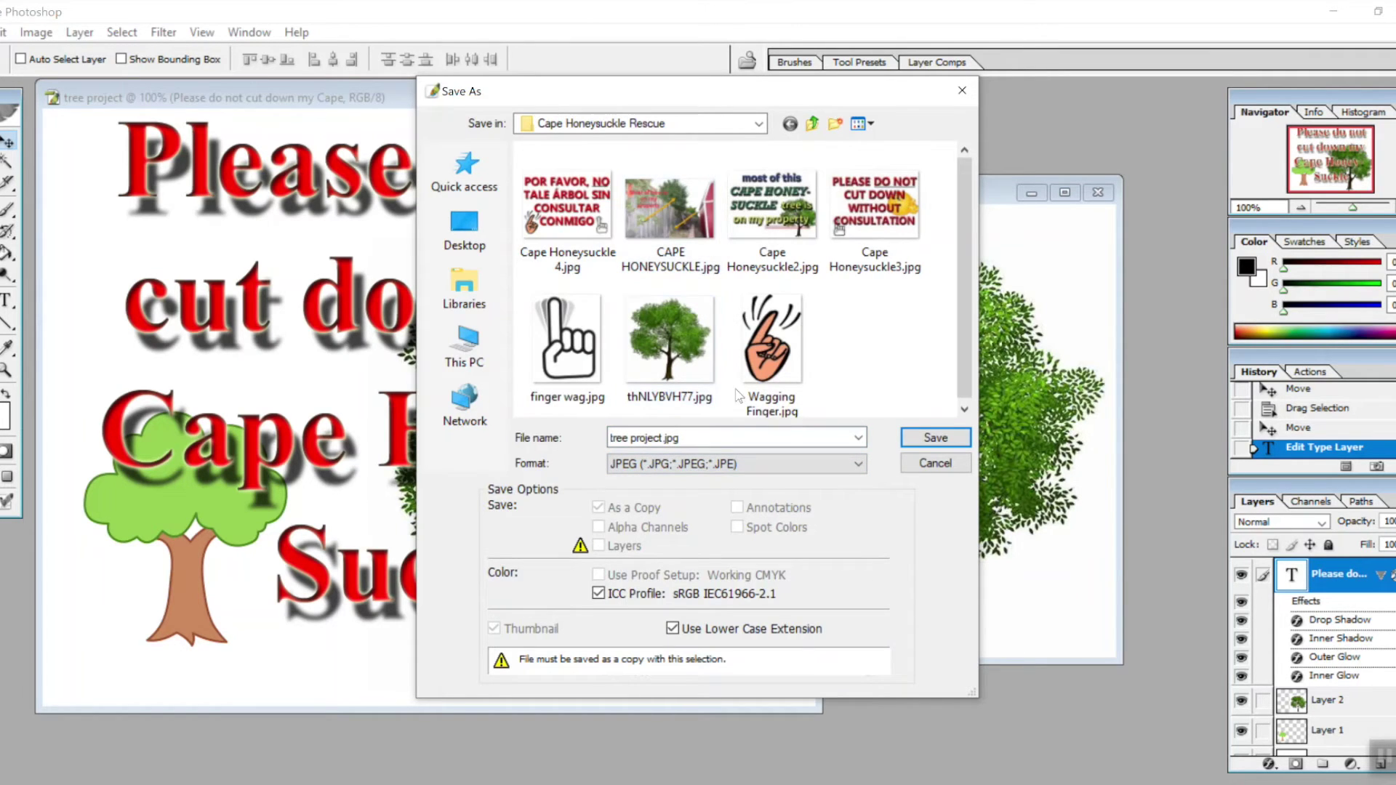
left_click(936, 437)
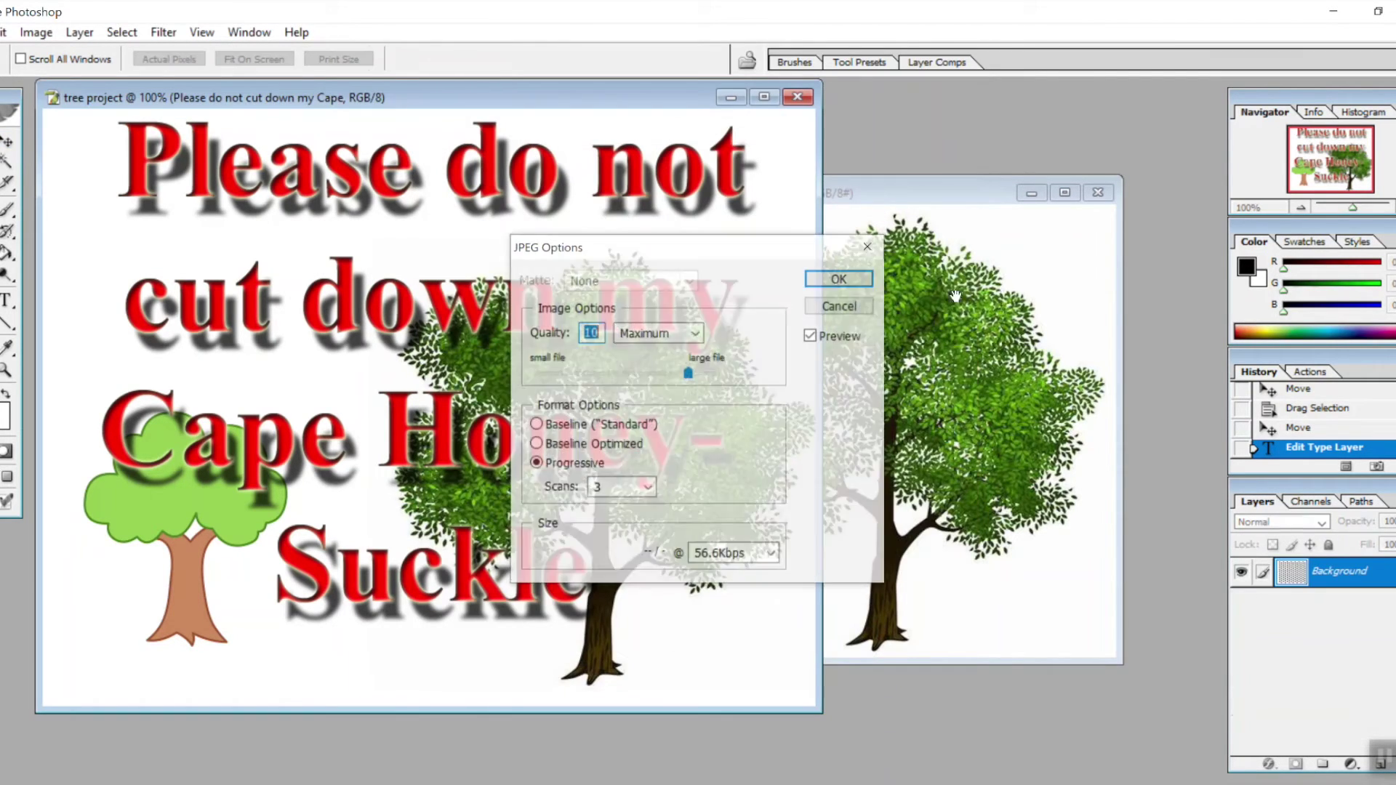
left_click(839, 278)
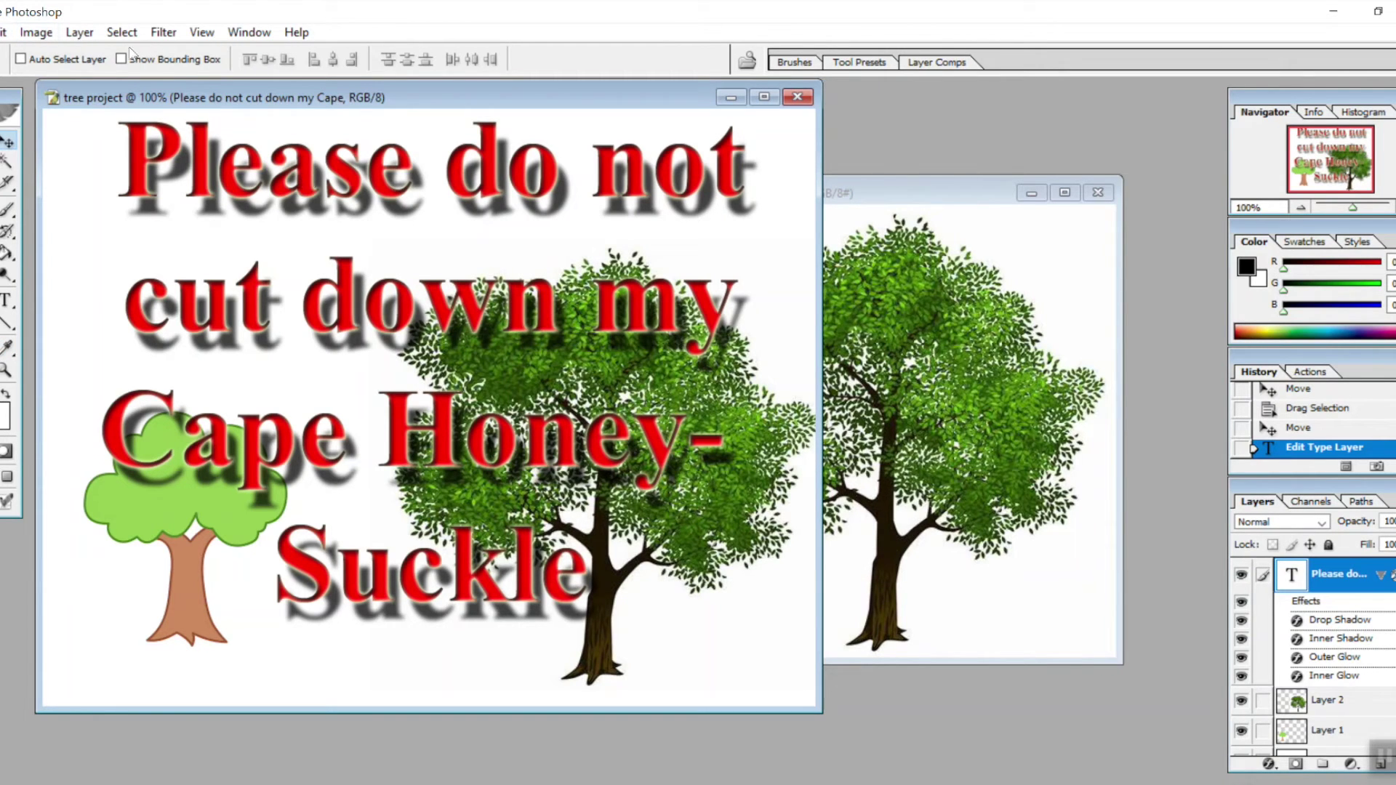
left_click(1332, 11)
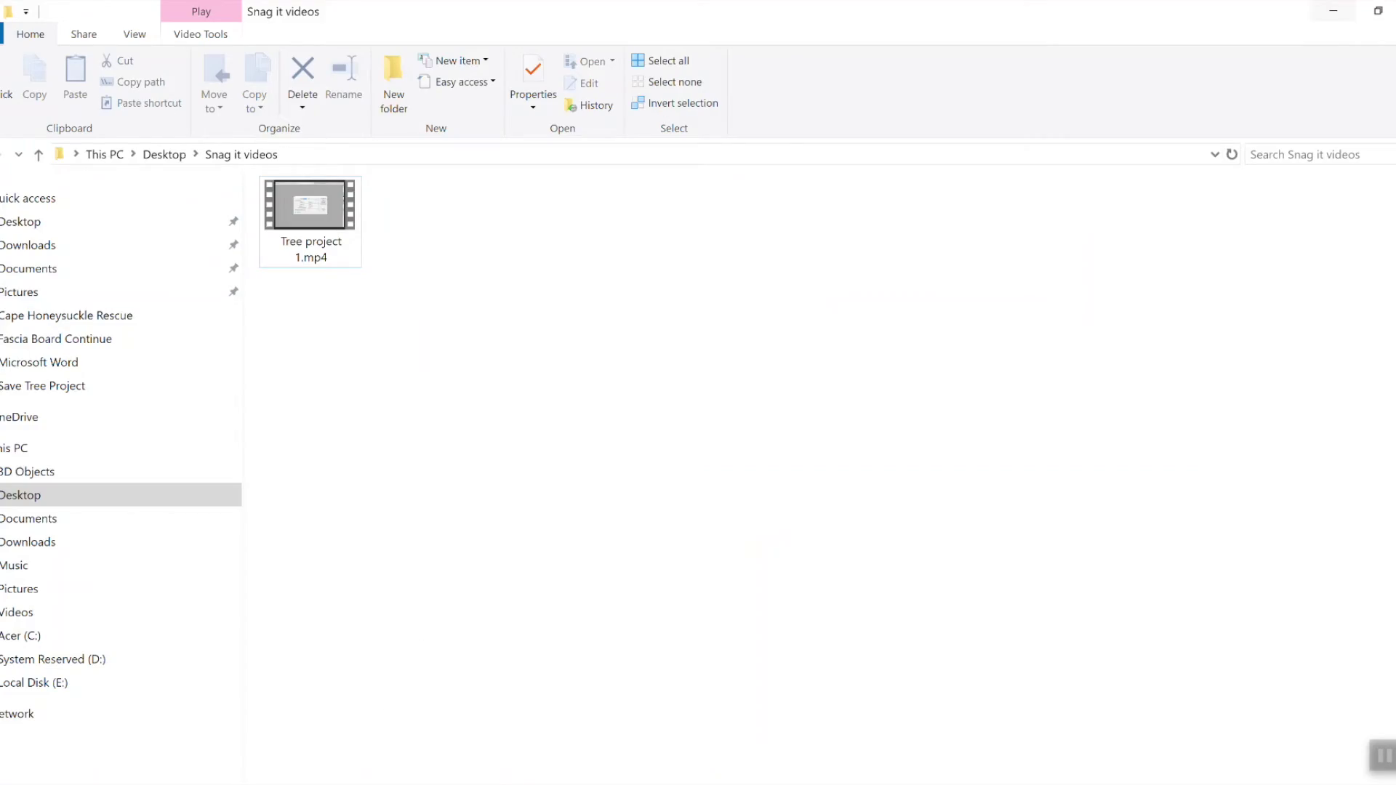
Step: Minimize Explorer and Edge and open the Cape Honeysuckle Rescue folder from the desktop
left_click(1333, 11)
left_click(1312, 11)
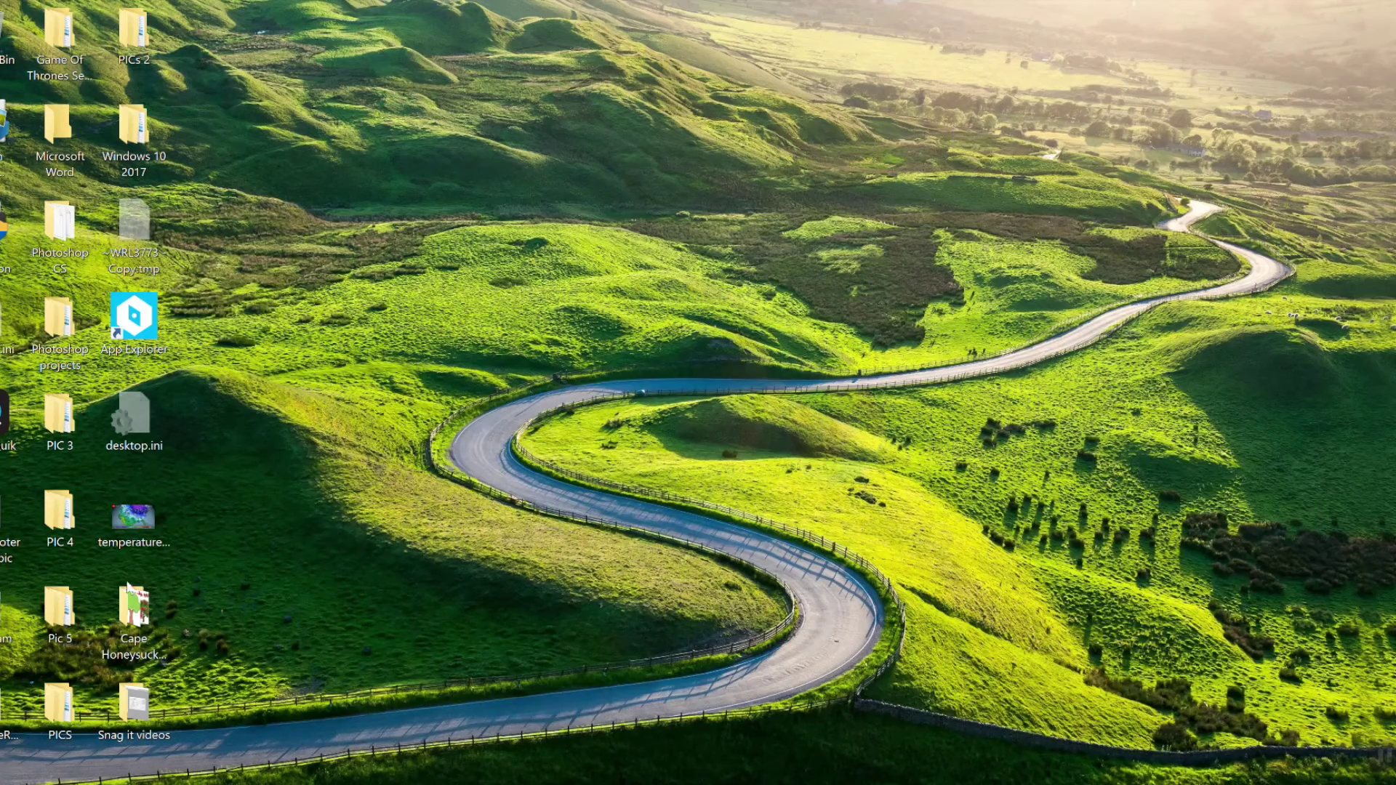
double_click(142, 635)
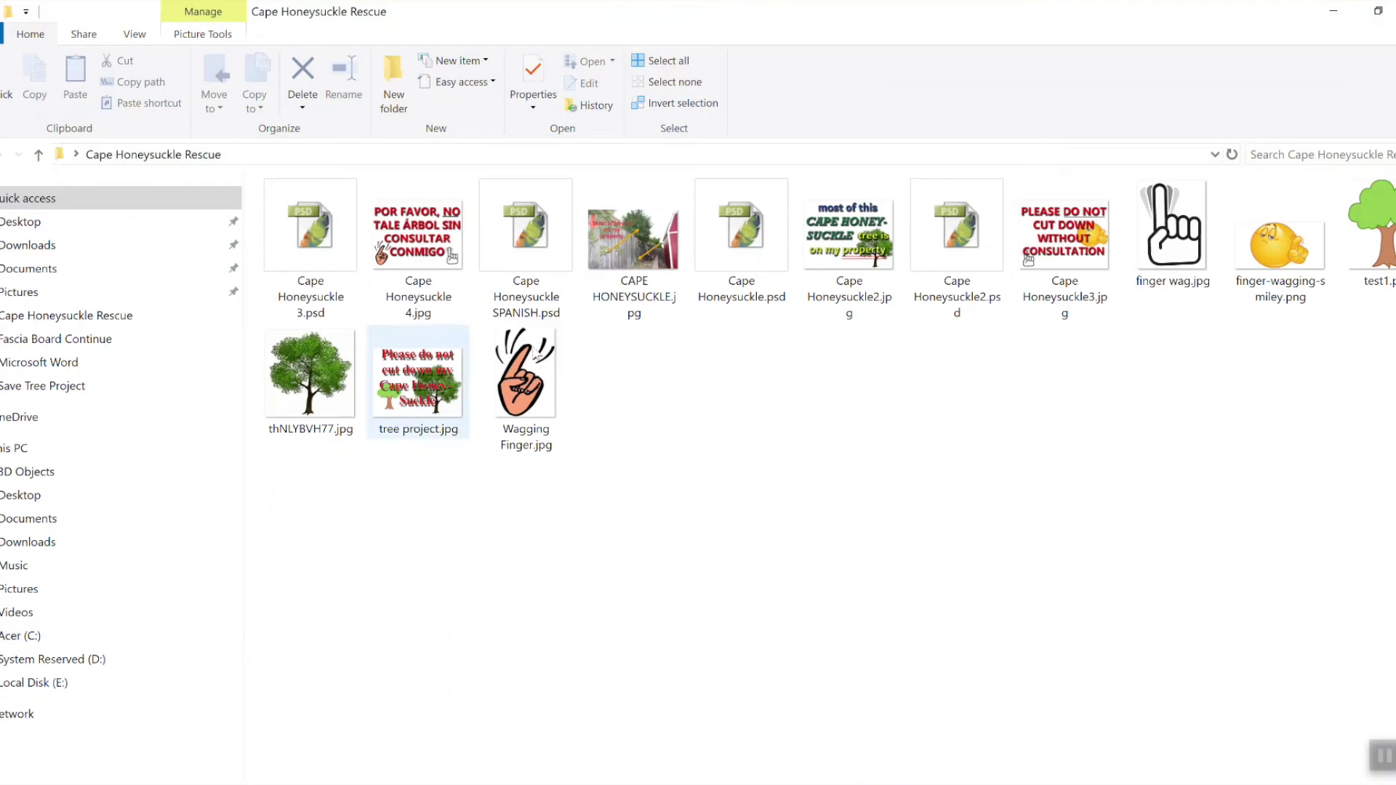